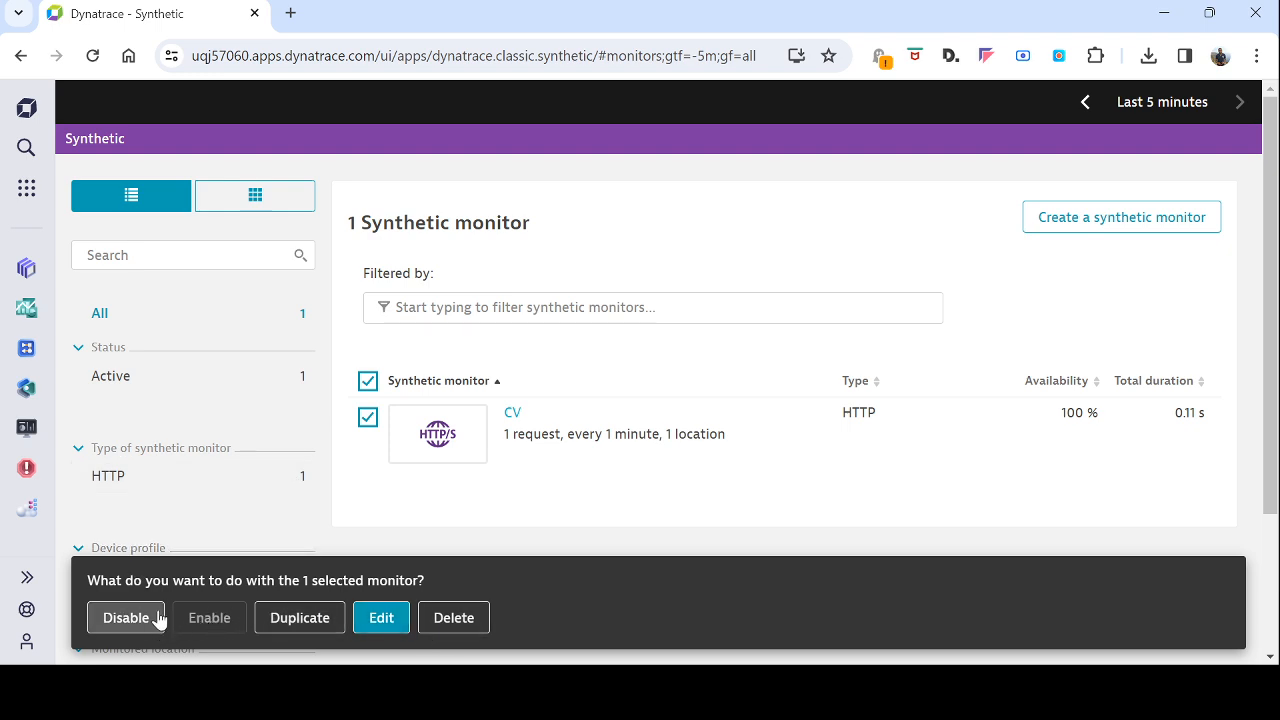
Step: Open the CV synthetic monitor for editing and go to its HTTP requests settings
click(137, 626)
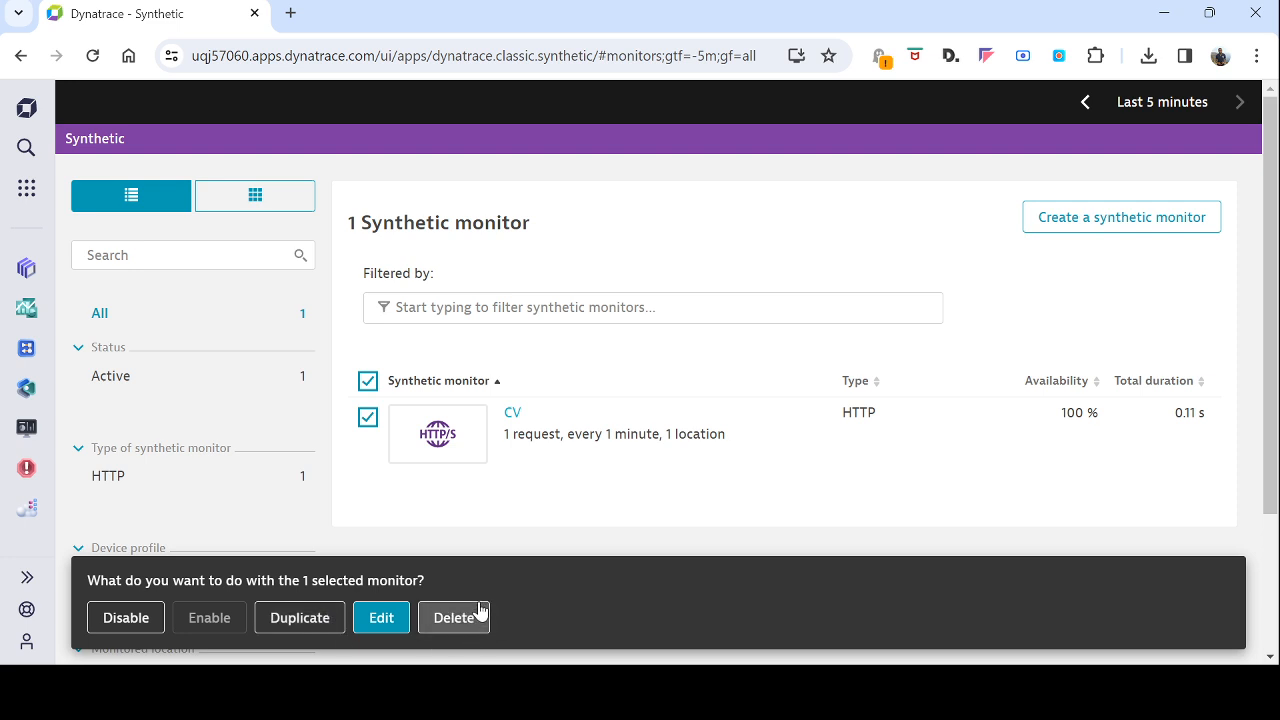
click(383, 620)
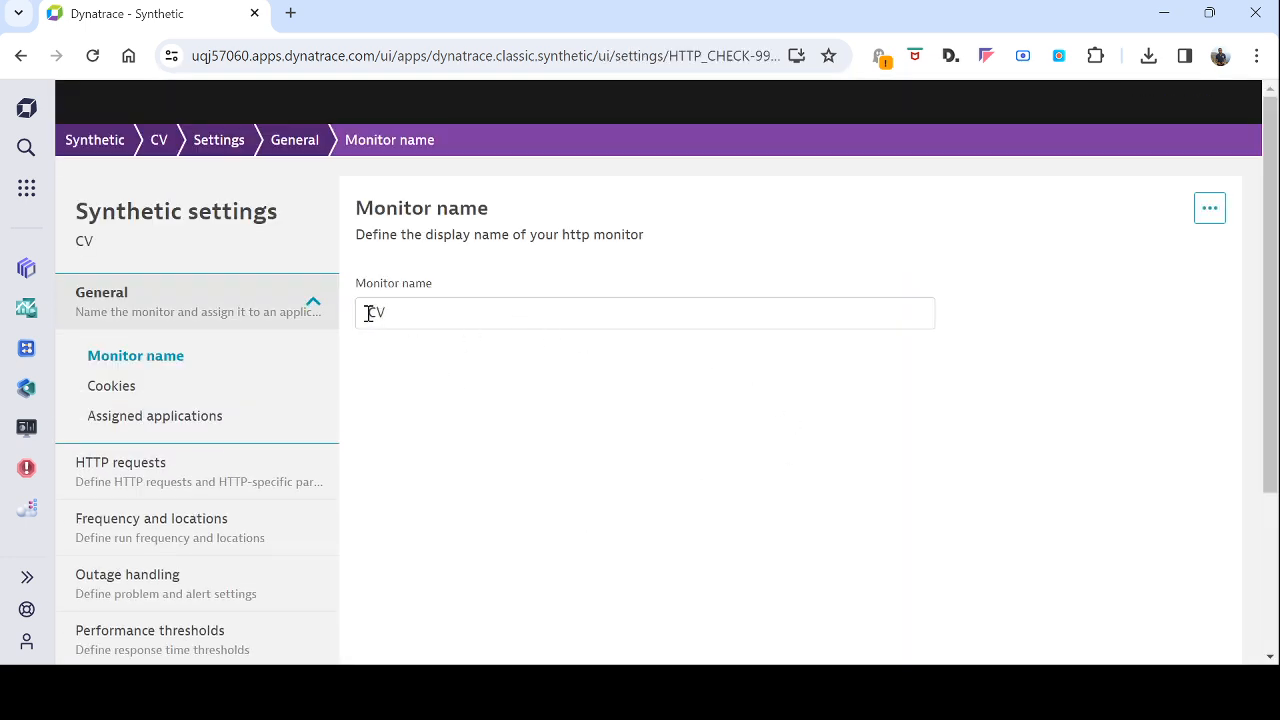
double_click(370, 313)
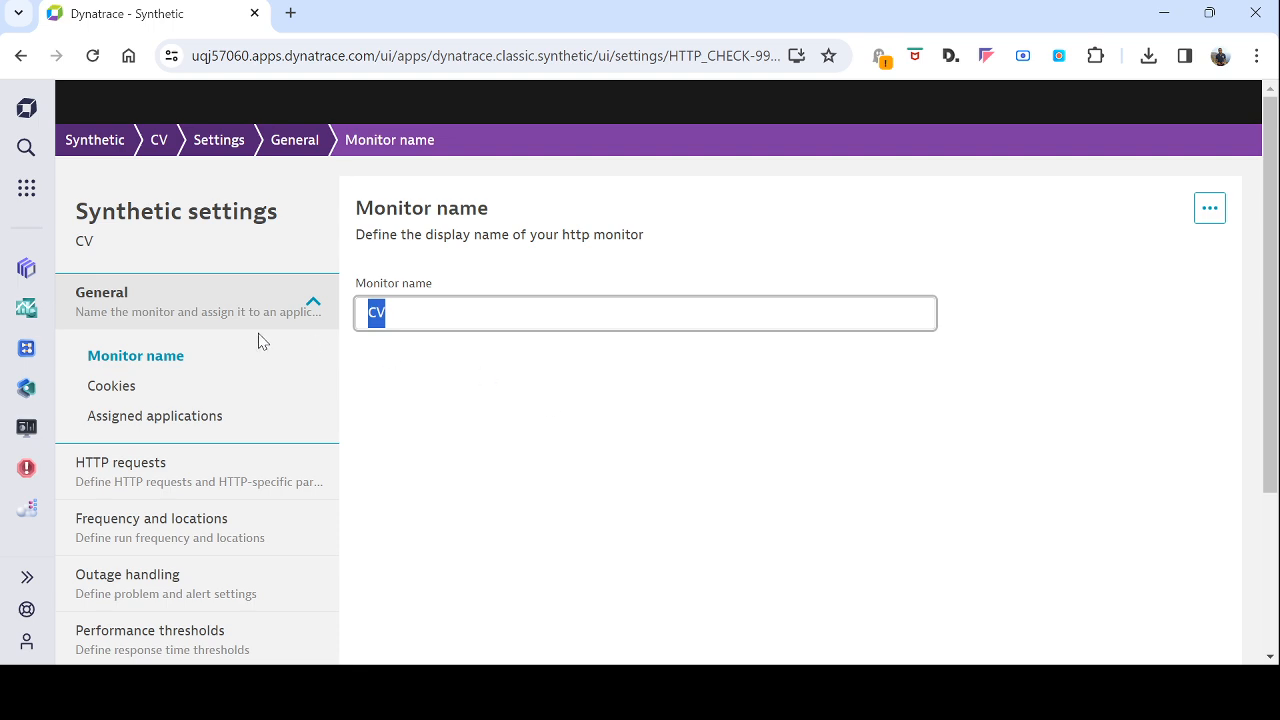
scroll(237, 371, down, 2)
scroll(229, 377, up, 2)
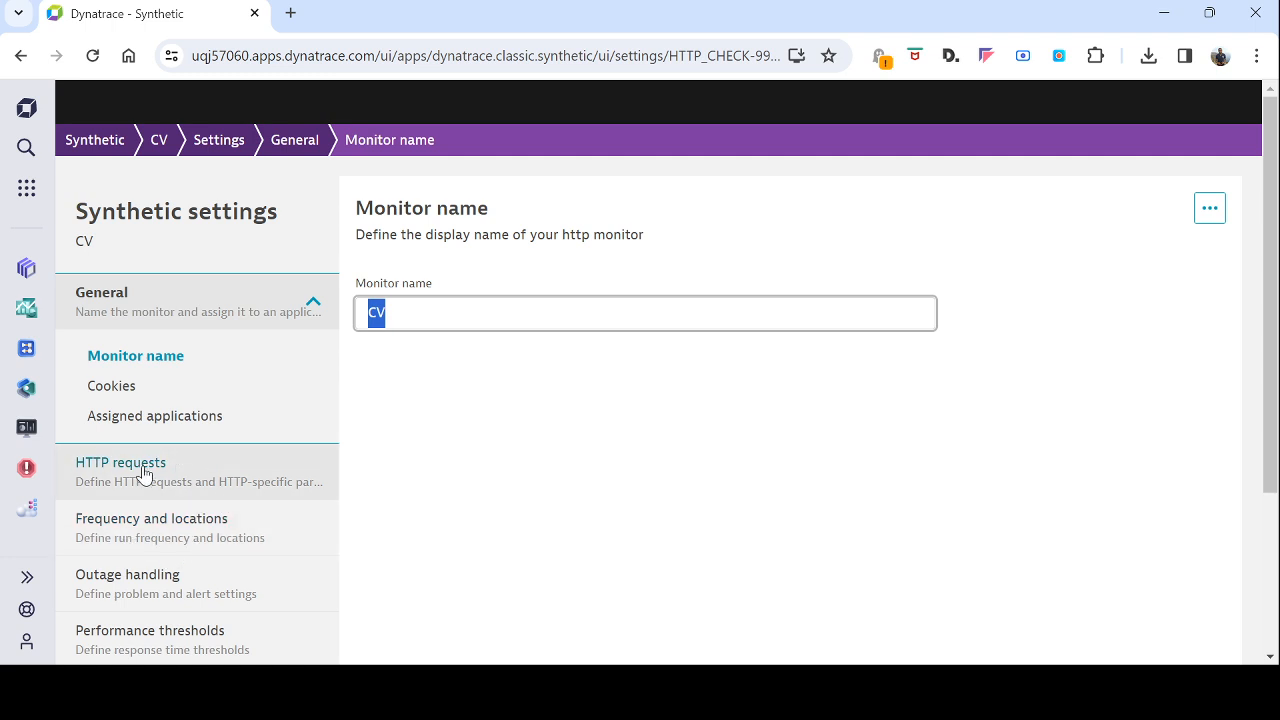
click(145, 474)
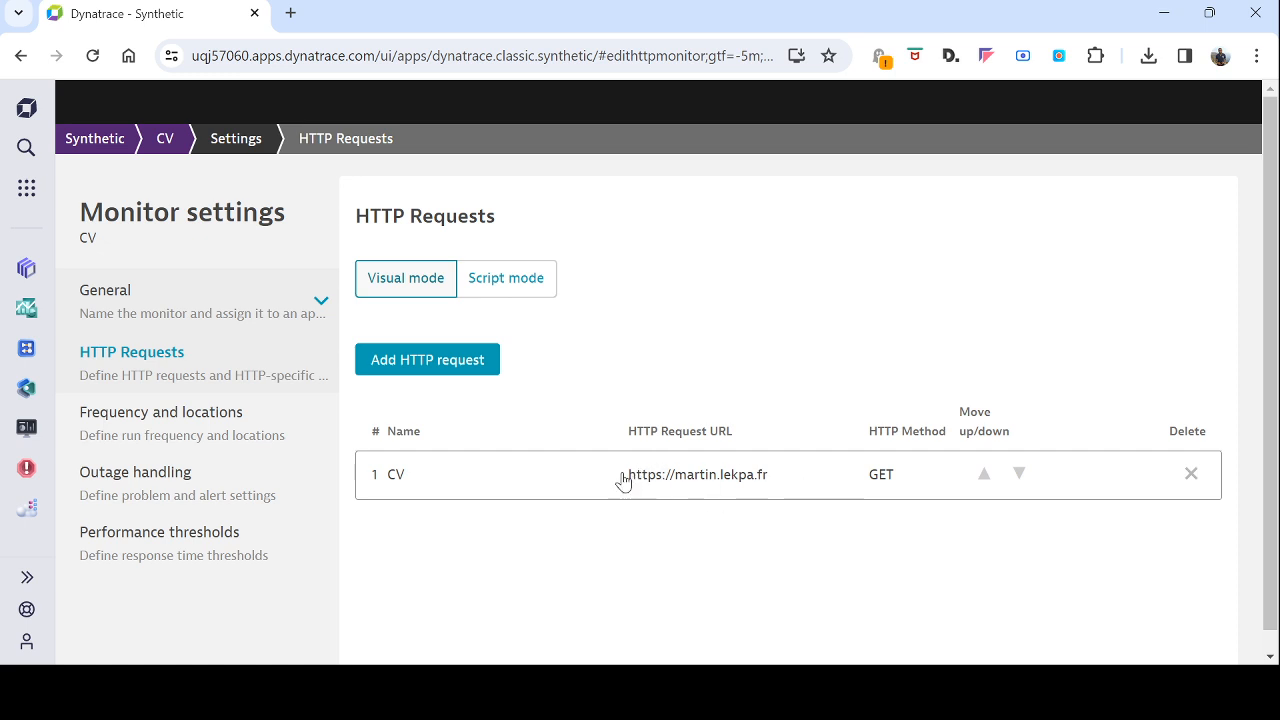
Step: Start a new HTTP request with the CV site's root URL, without the "test" path and with the domain ending changed to .frg
click(435, 371)
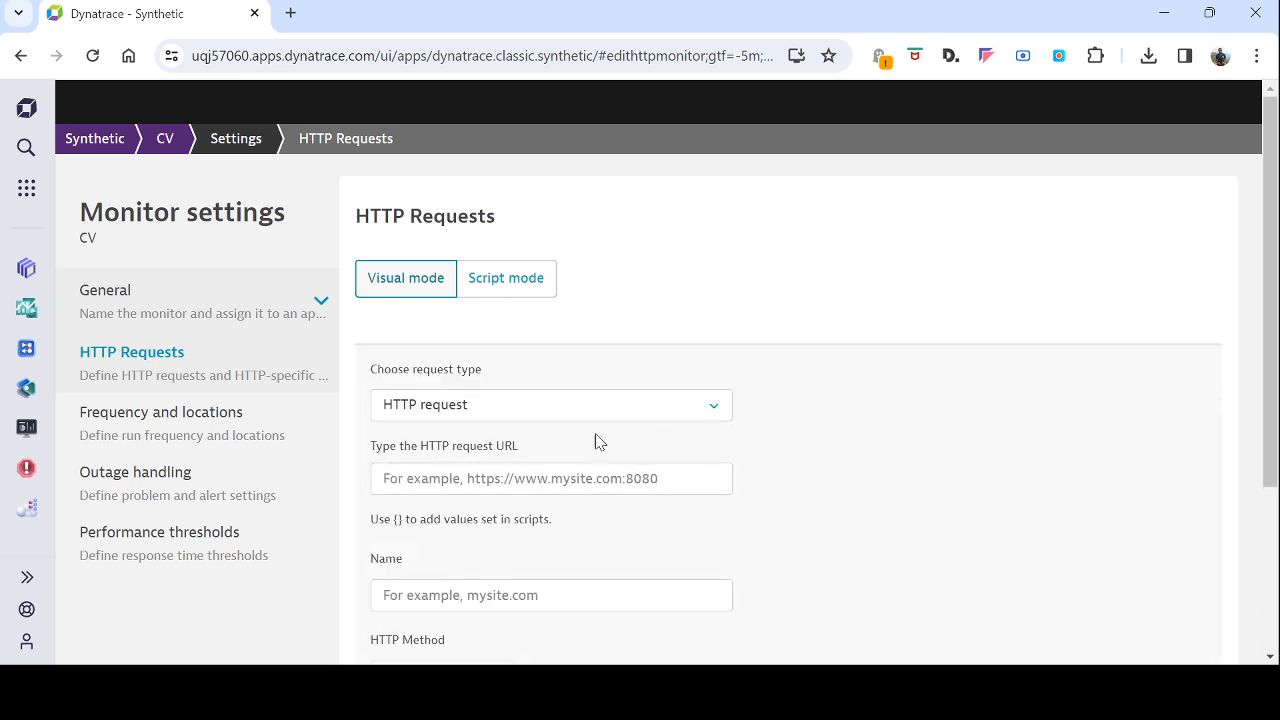
click(432, 478)
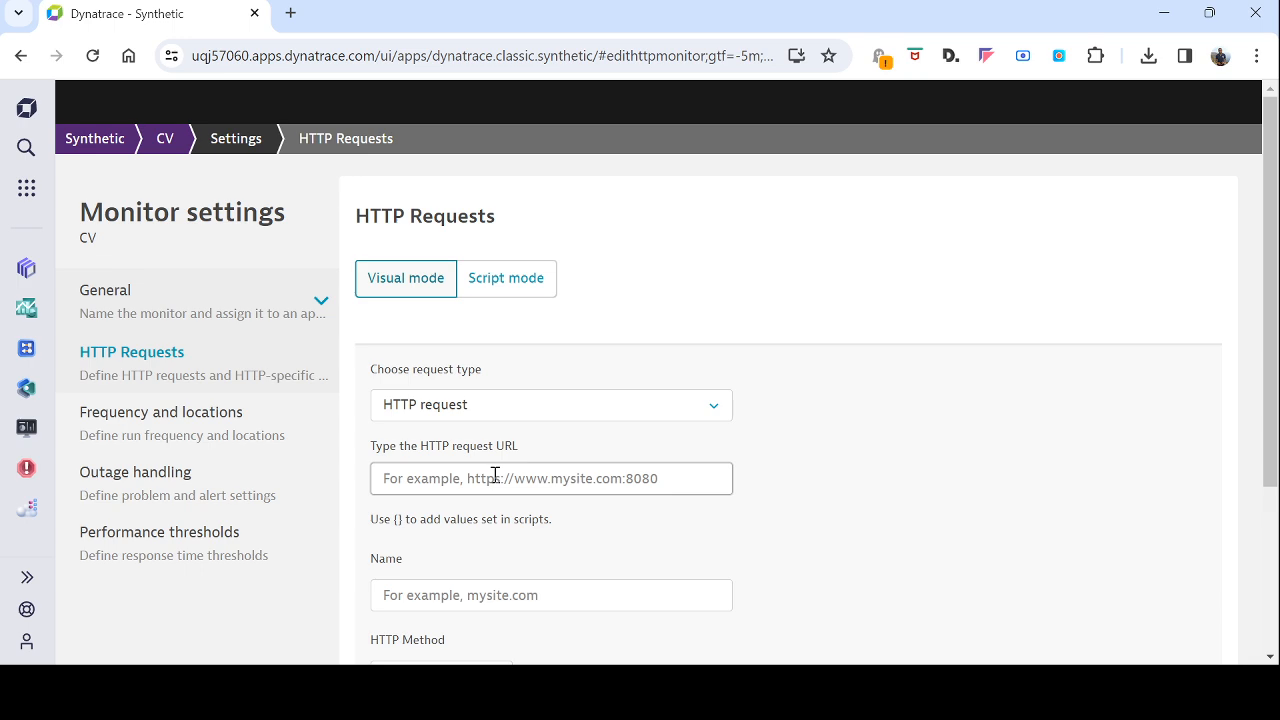
text(https://martin.lekpa.fr/test)
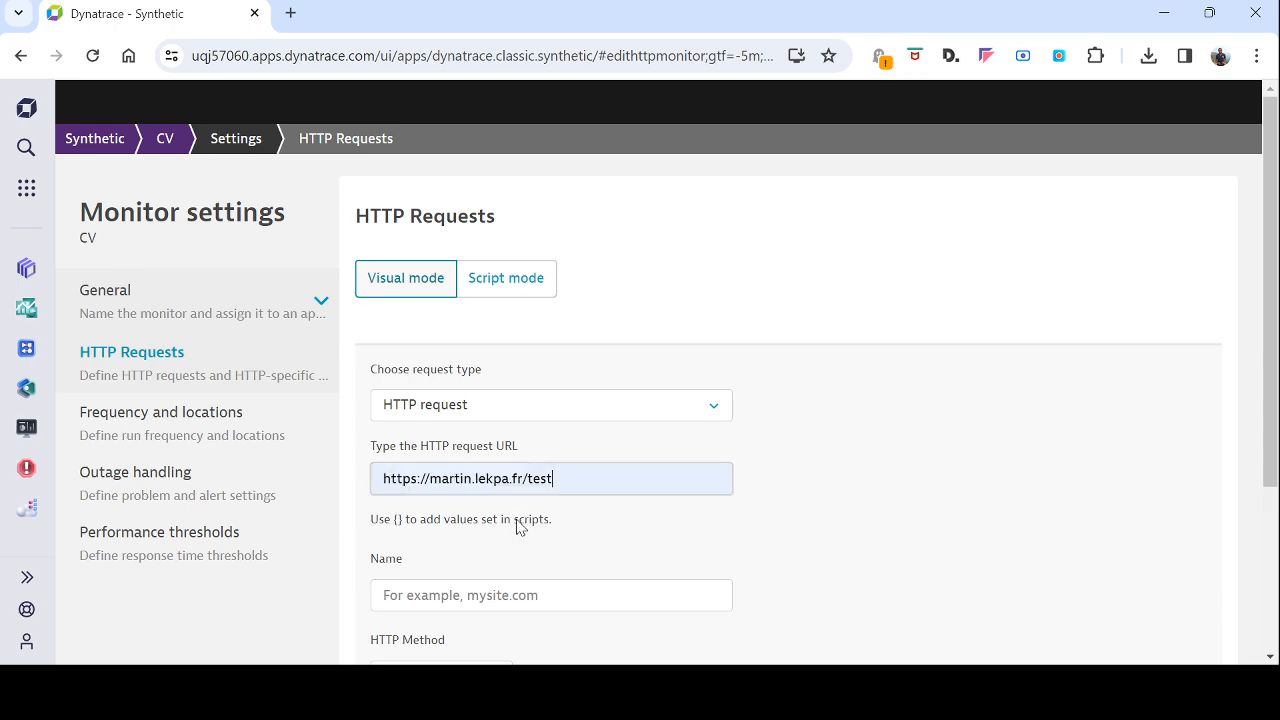
drag(528, 478, 579, 484)
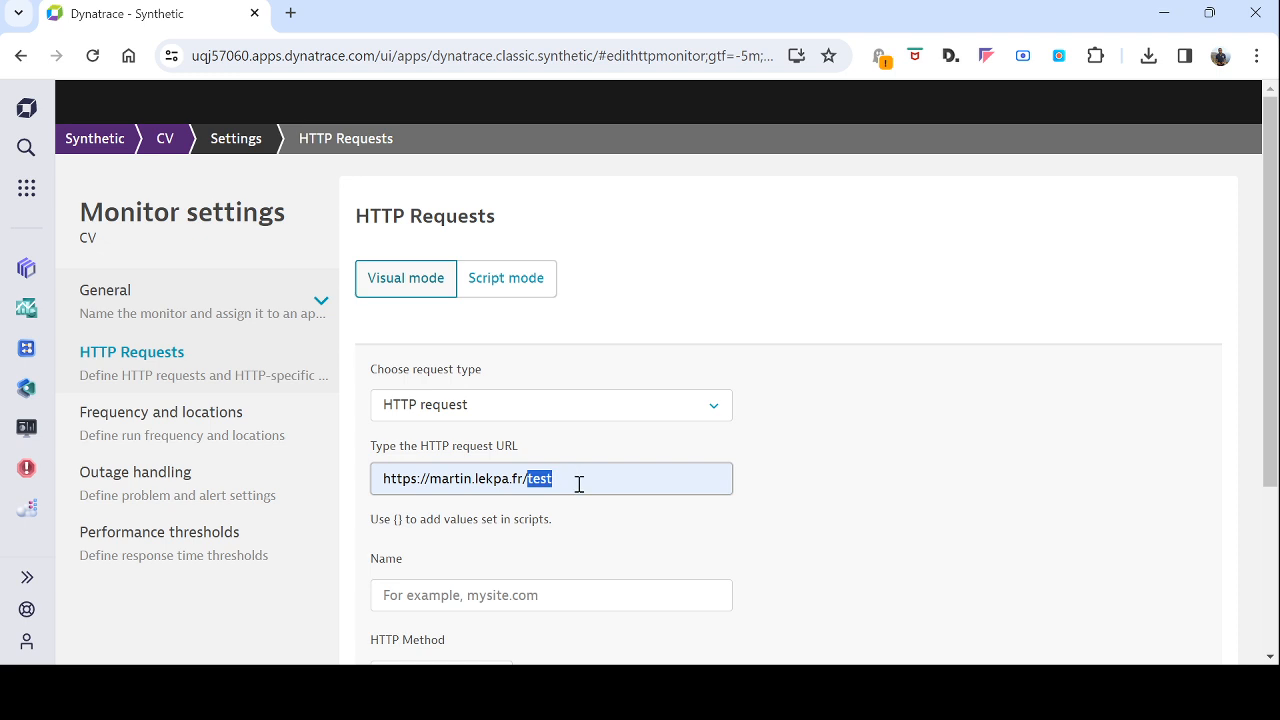
key(BackSpace)
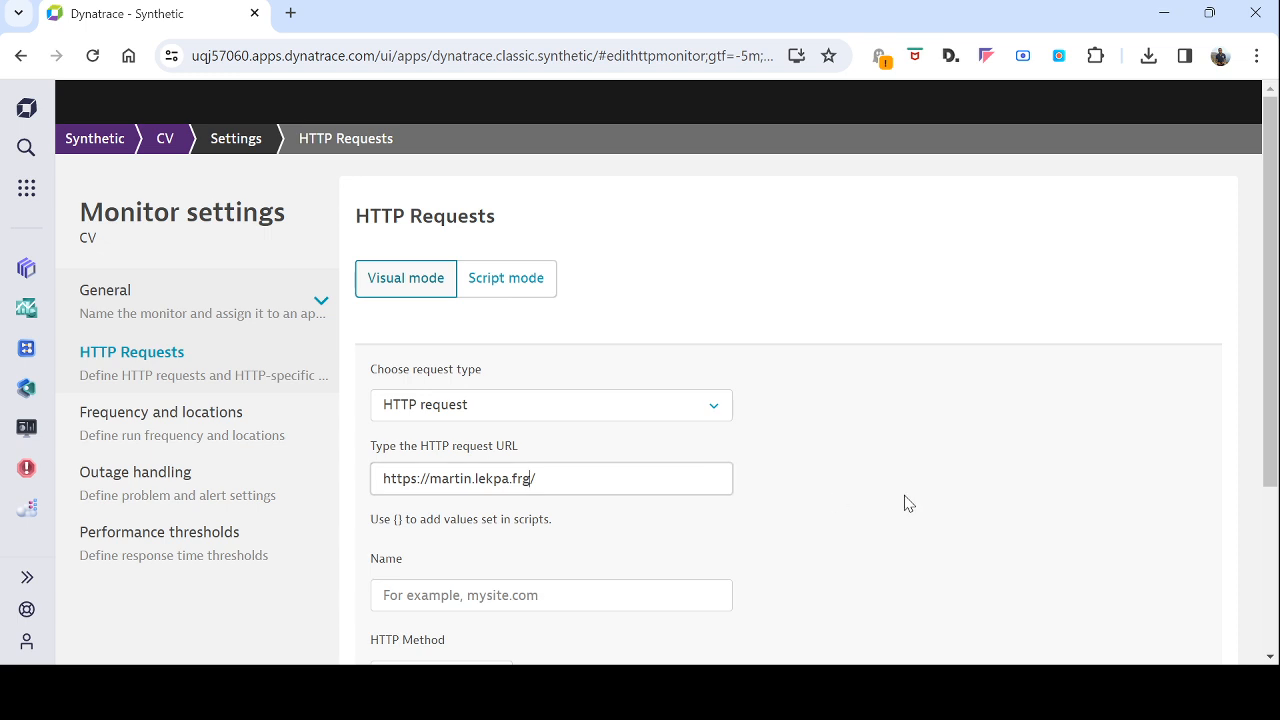
Step: Name the new HTTP request "Page en erreur"
scroll(715, 495, down, 2)
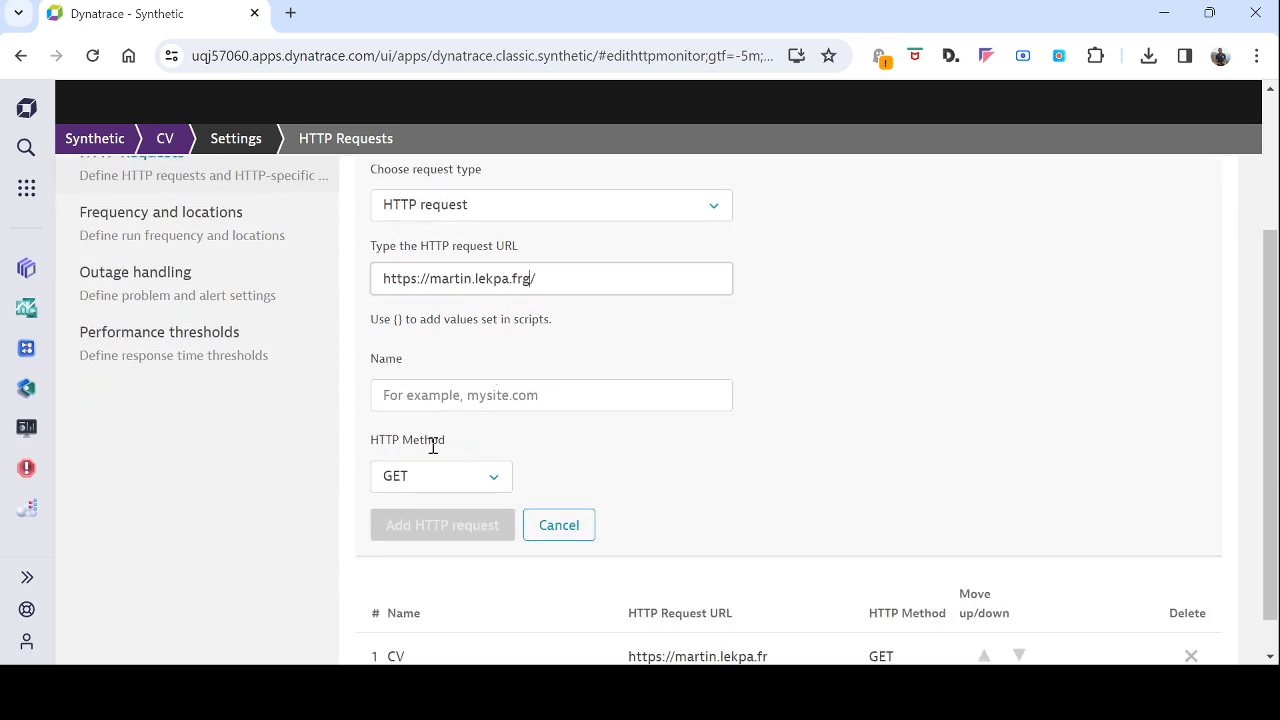
click(457, 405)
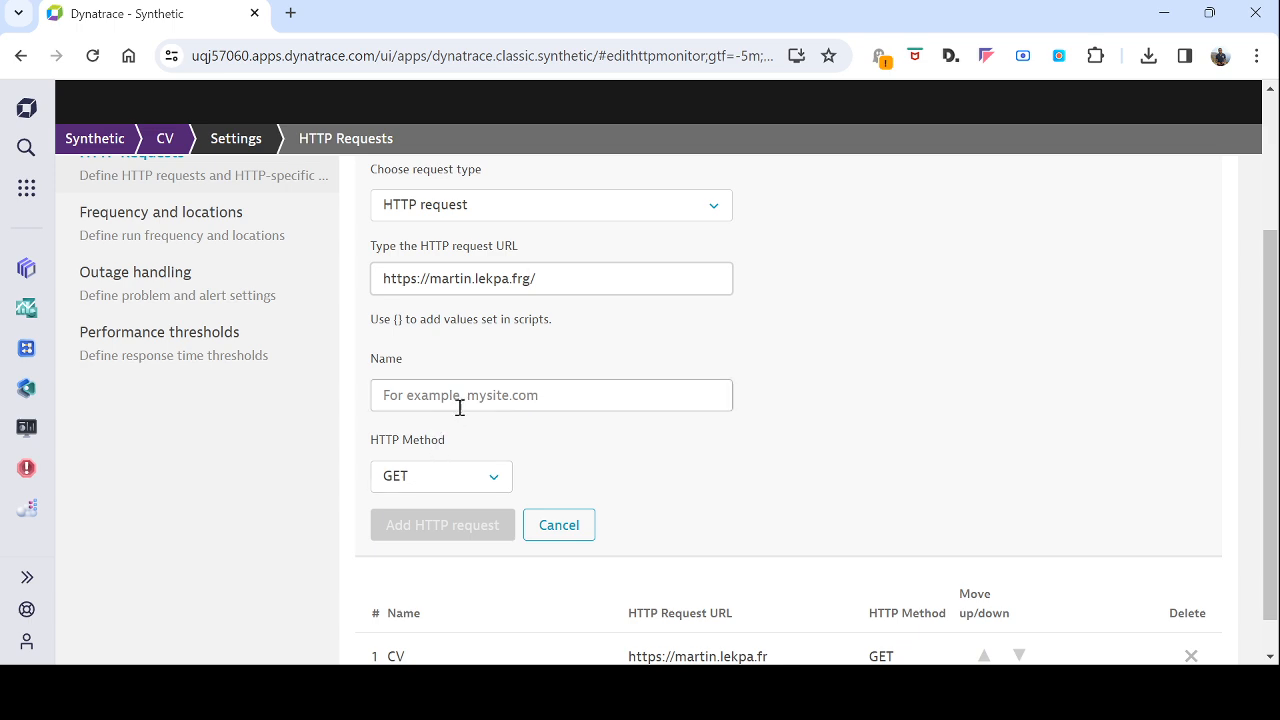
text(martin.lekpa.frg/)
drag(488, 396, 320, 391)
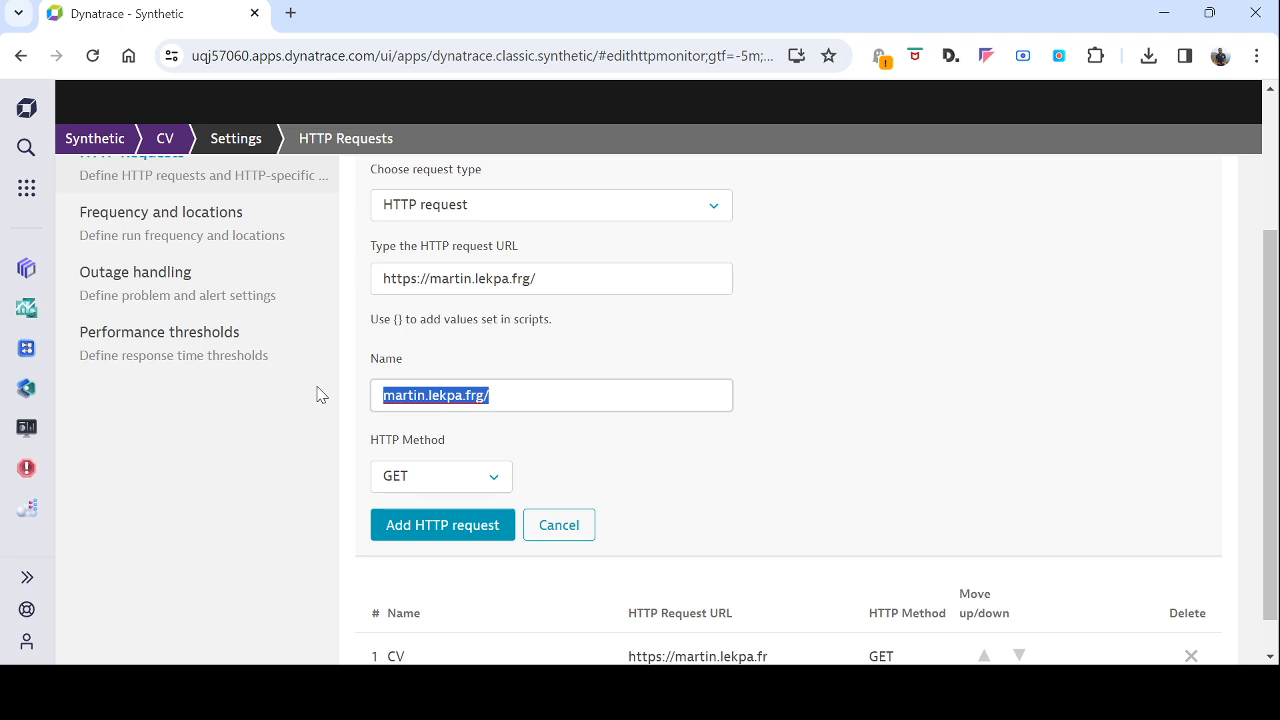
text(Page en erreur)
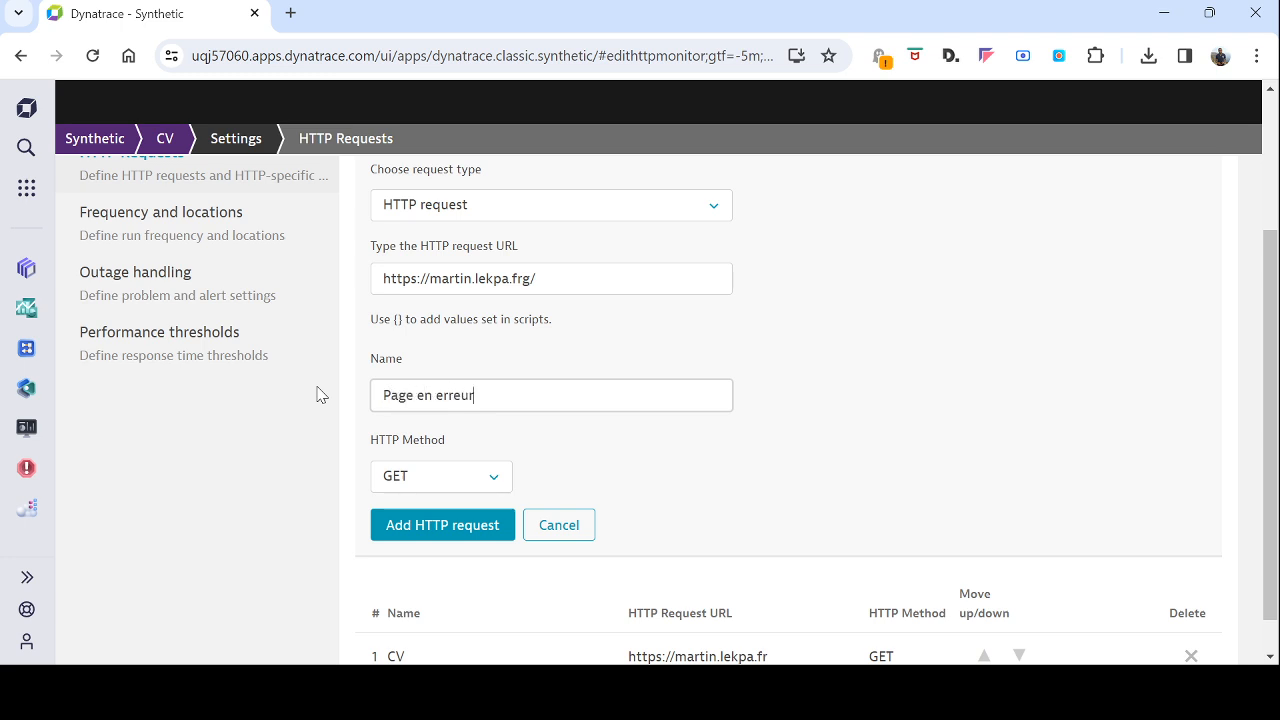
Step: Keep GET as the HTTP method, add the "Page en erreur" request to the monitor and save the changes
click(430, 479)
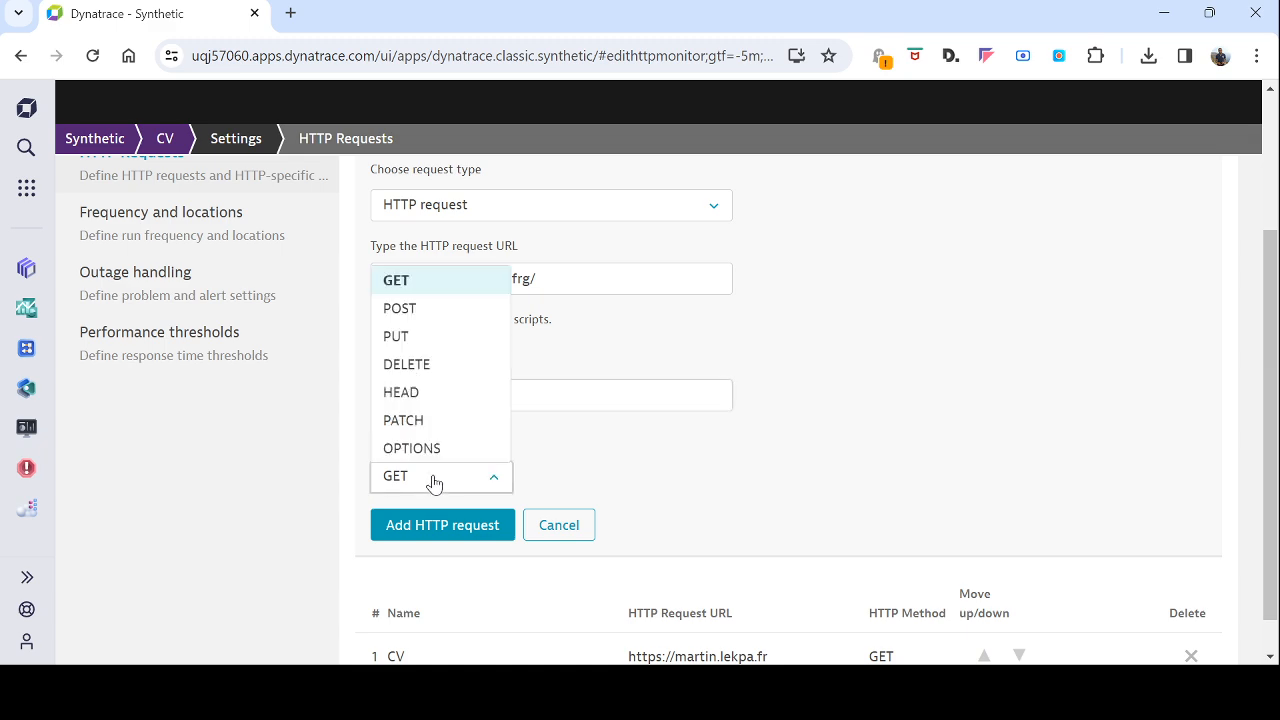
click(433, 480)
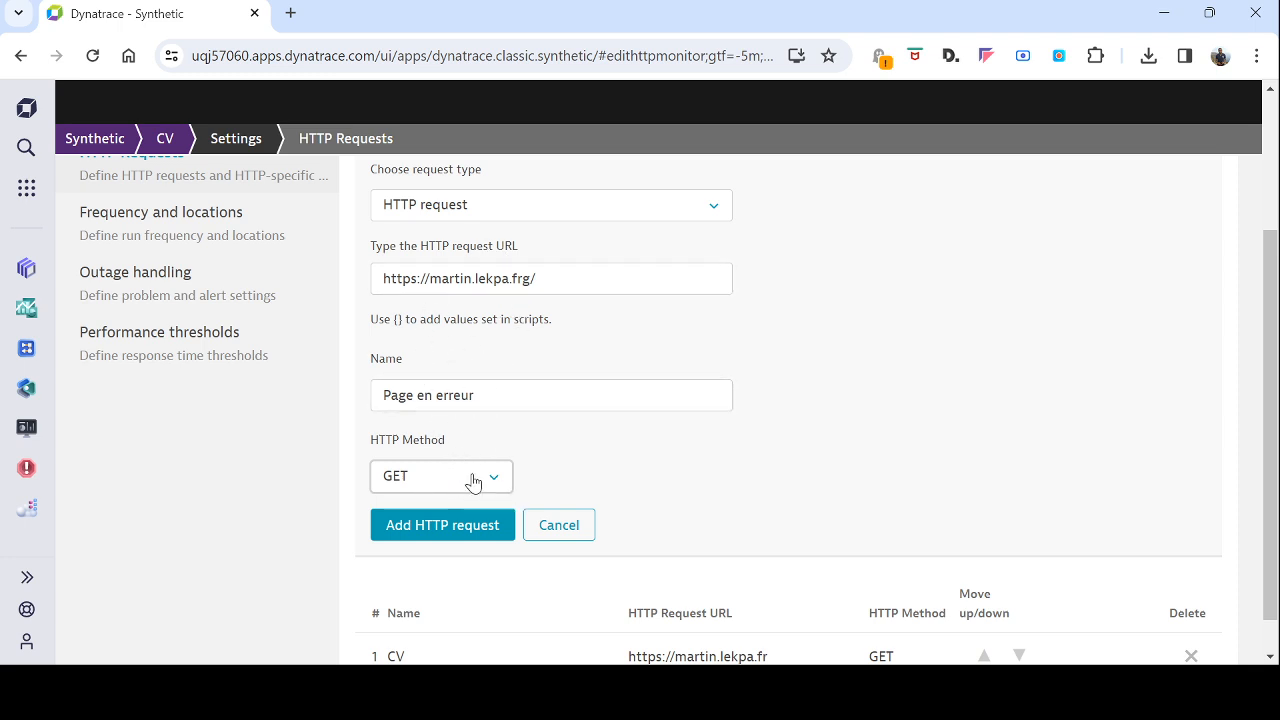
scroll(563, 505, down, 1)
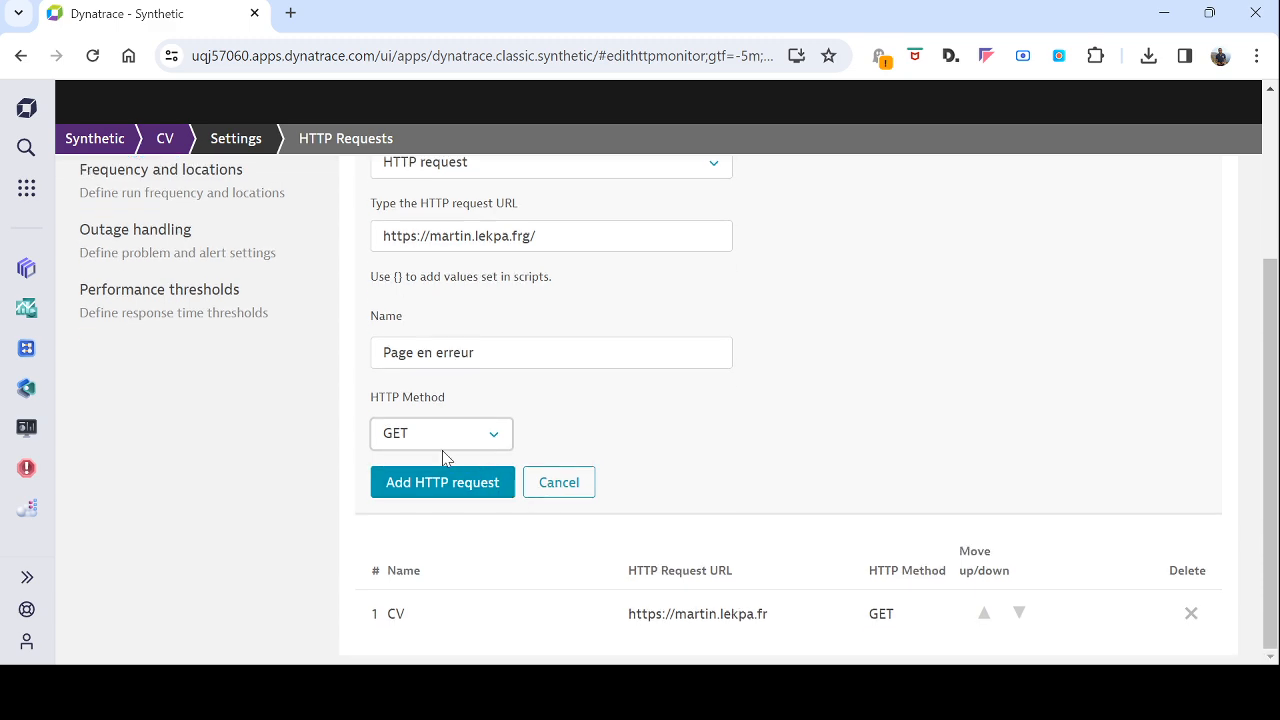
click(434, 483)
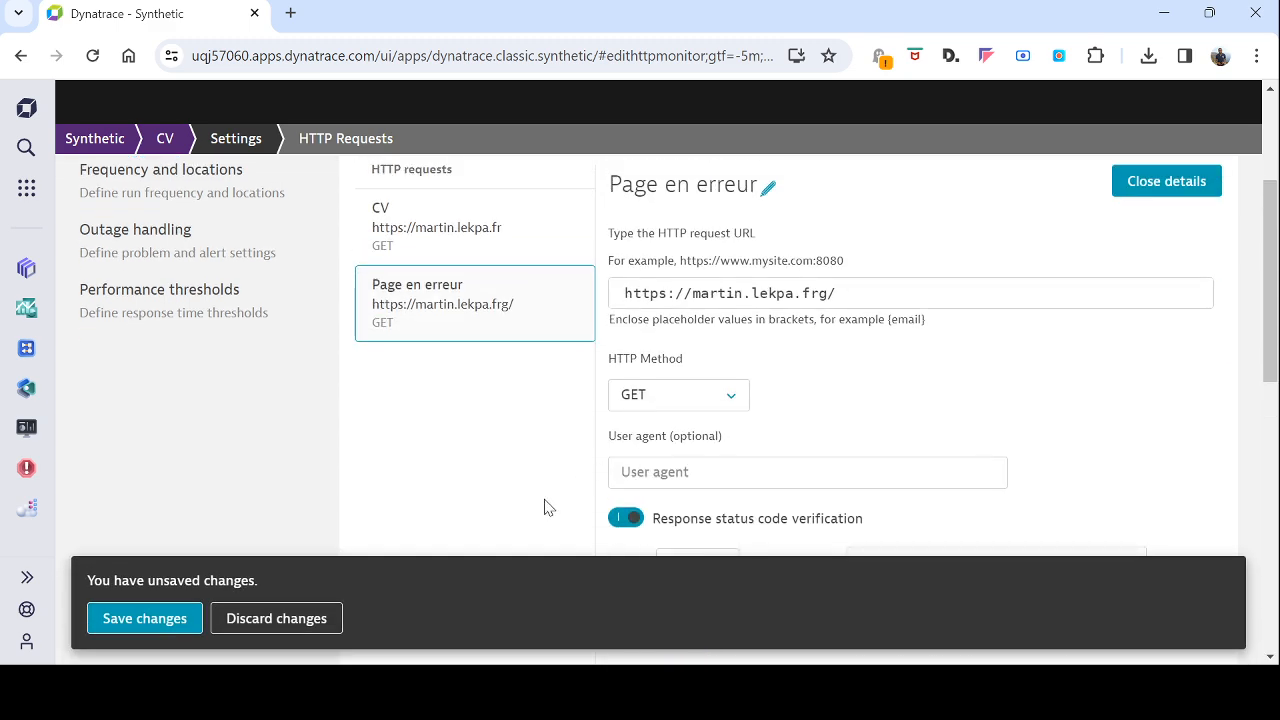
scroll(545, 508, up, 3)
click(158, 628)
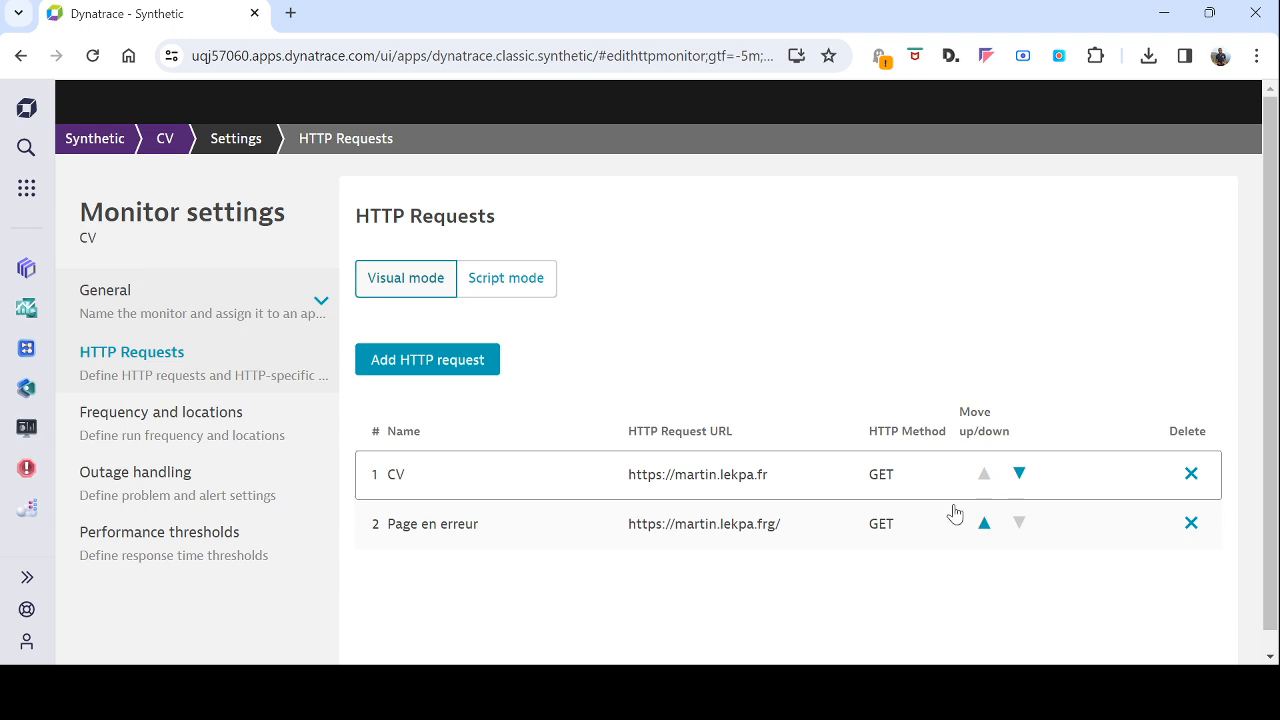
Step: Move the "Page en erreur" request ahead of the CV request and restore it to second place
click(985, 528)
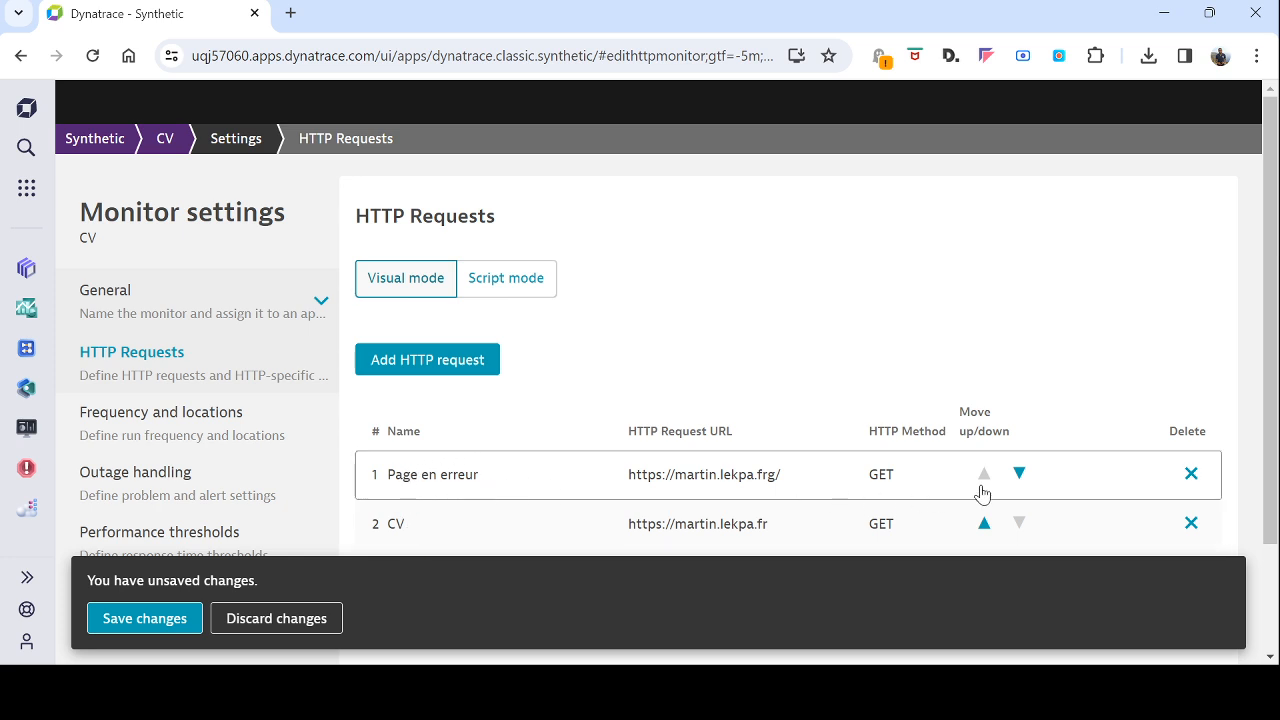
click(1020, 478)
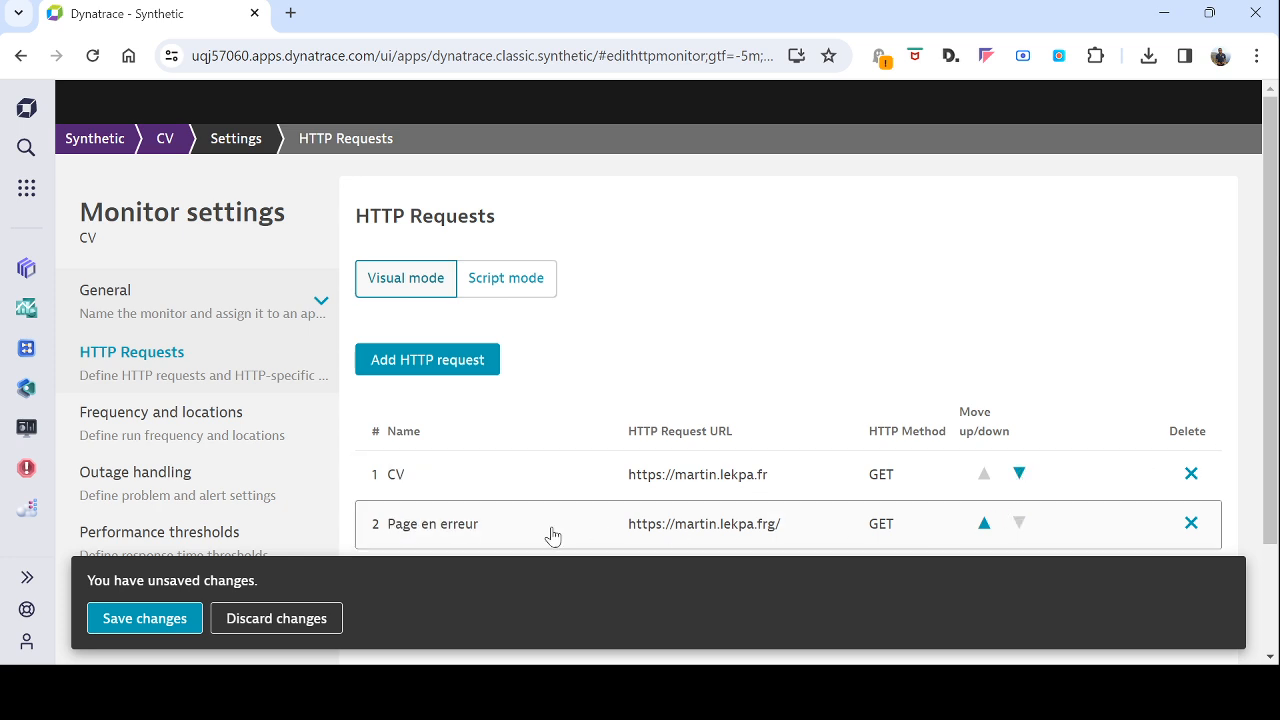
click(200, 614)
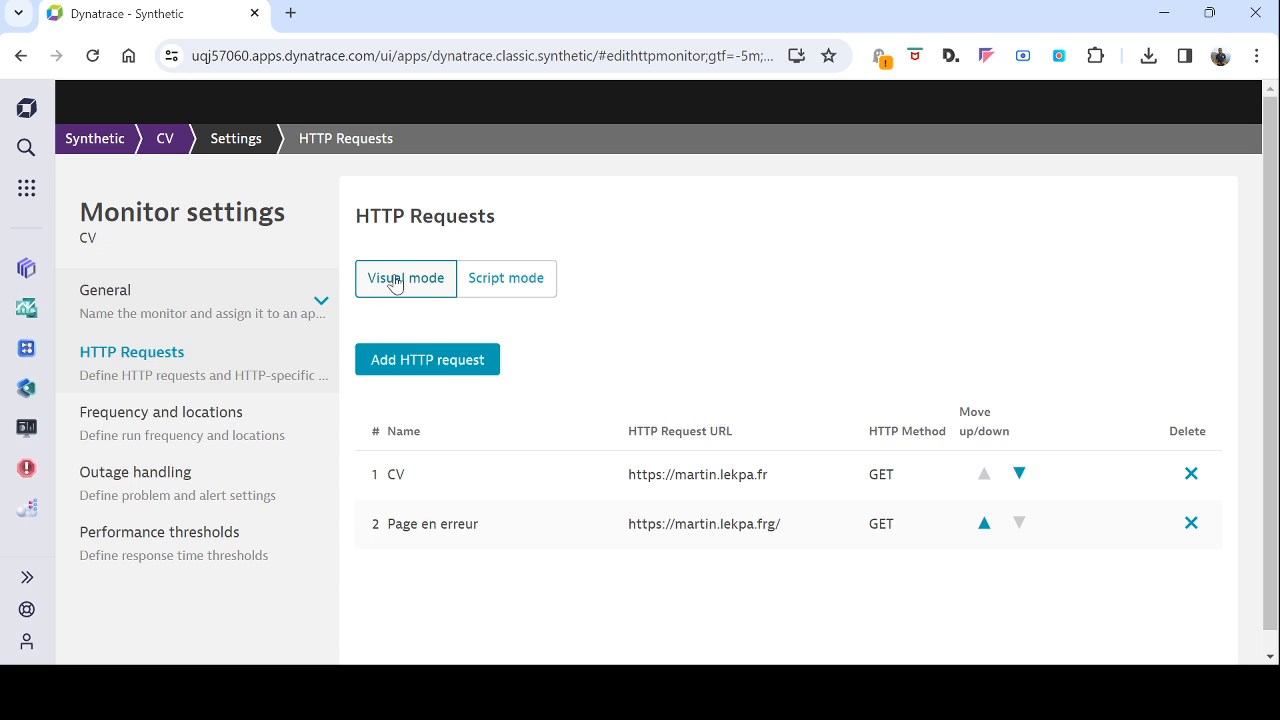
Step: Examine the monitor's JSON script, looking at how the CV and "Page en erreur" request blocks are structured in the requests array
click(520, 288)
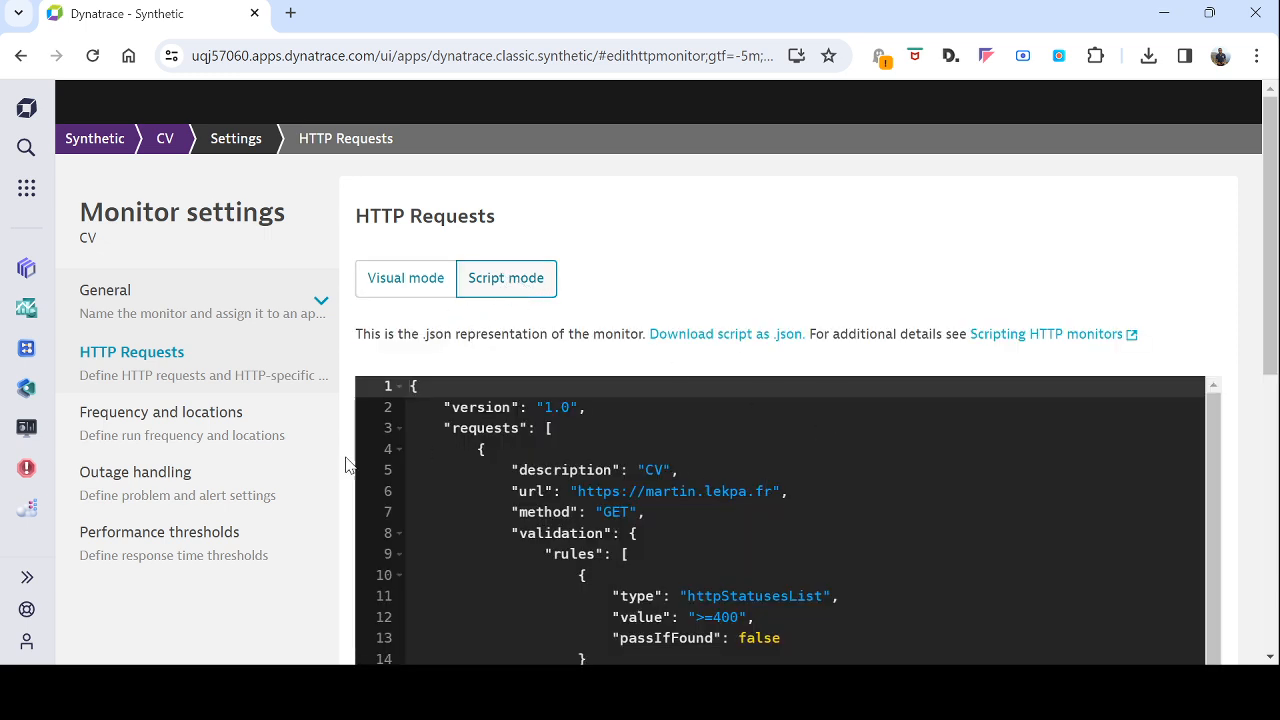
scroll(349, 469, down, 2)
click(489, 268)
drag(489, 268, 790, 543)
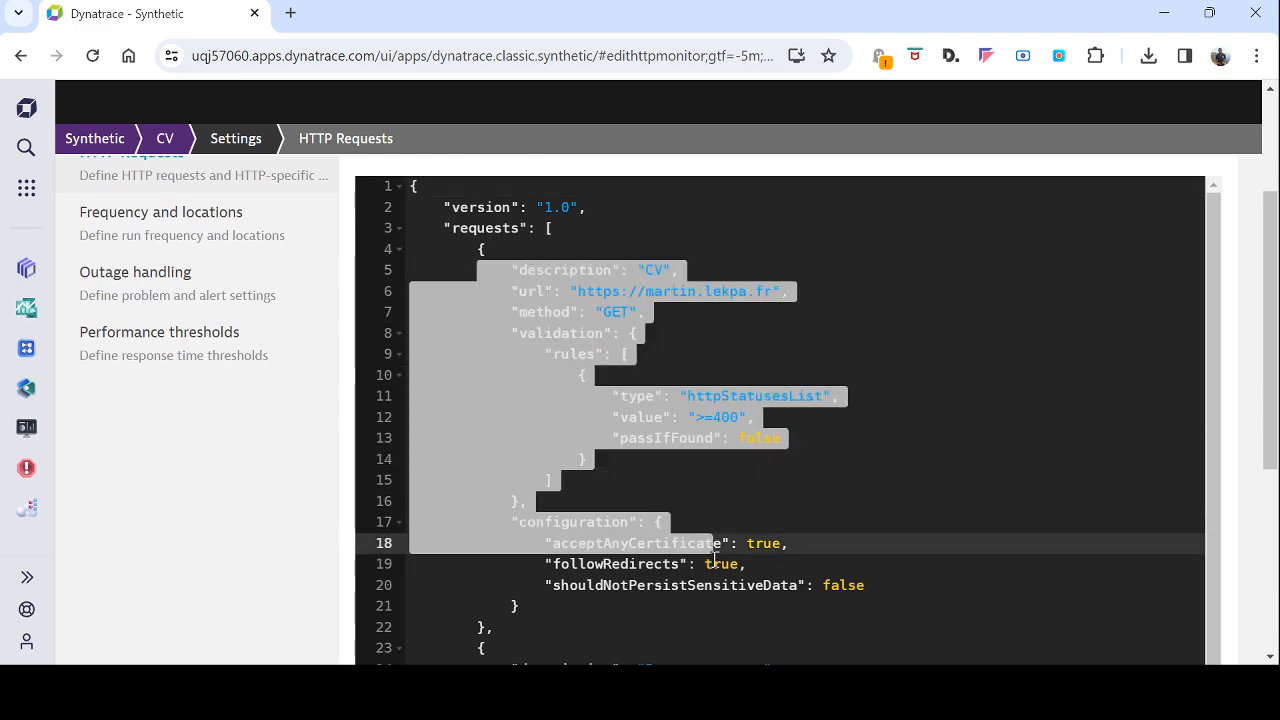
scroll(730, 517, up, 2)
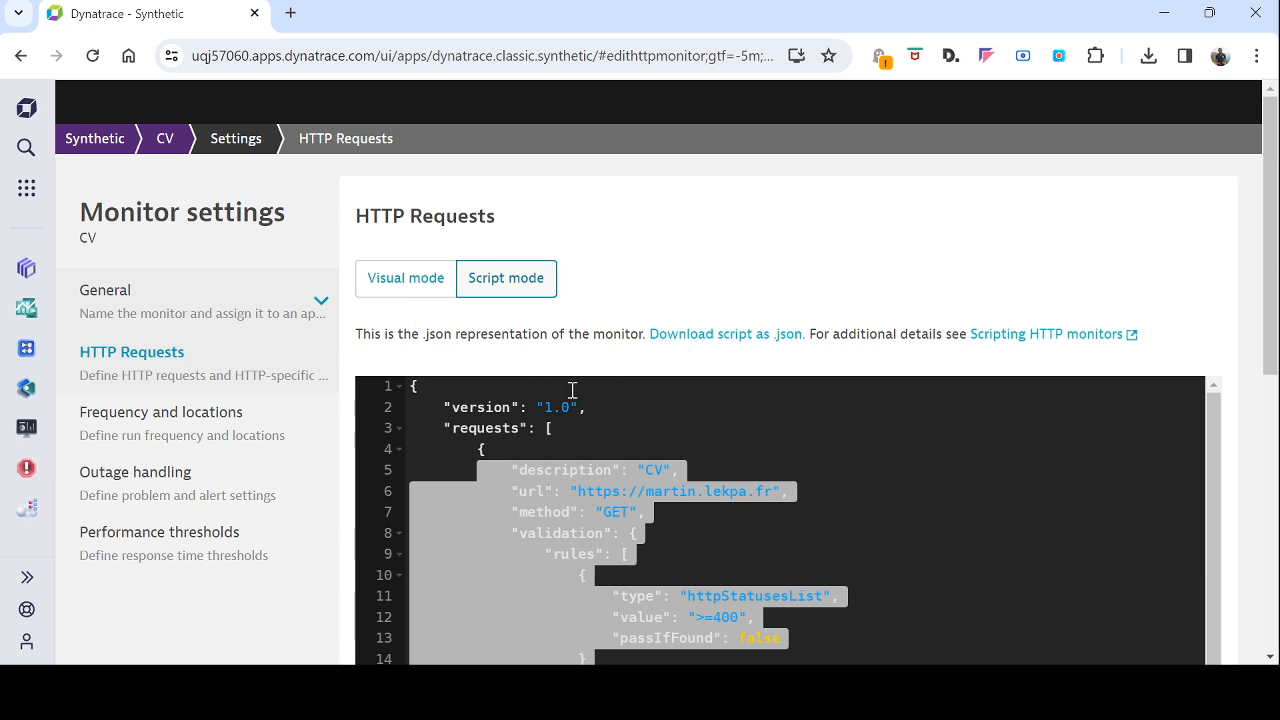
drag(449, 427, 532, 427)
click(549, 428)
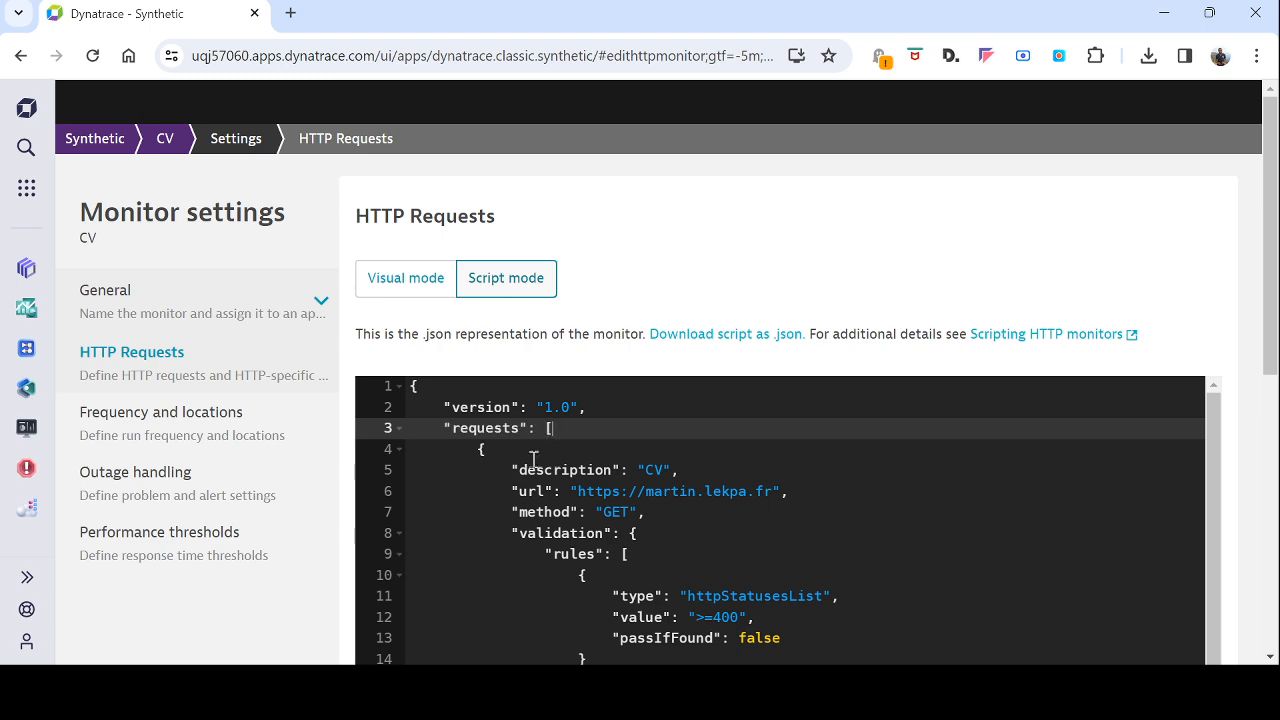
drag(482, 449, 495, 659)
key(ctrl+c)
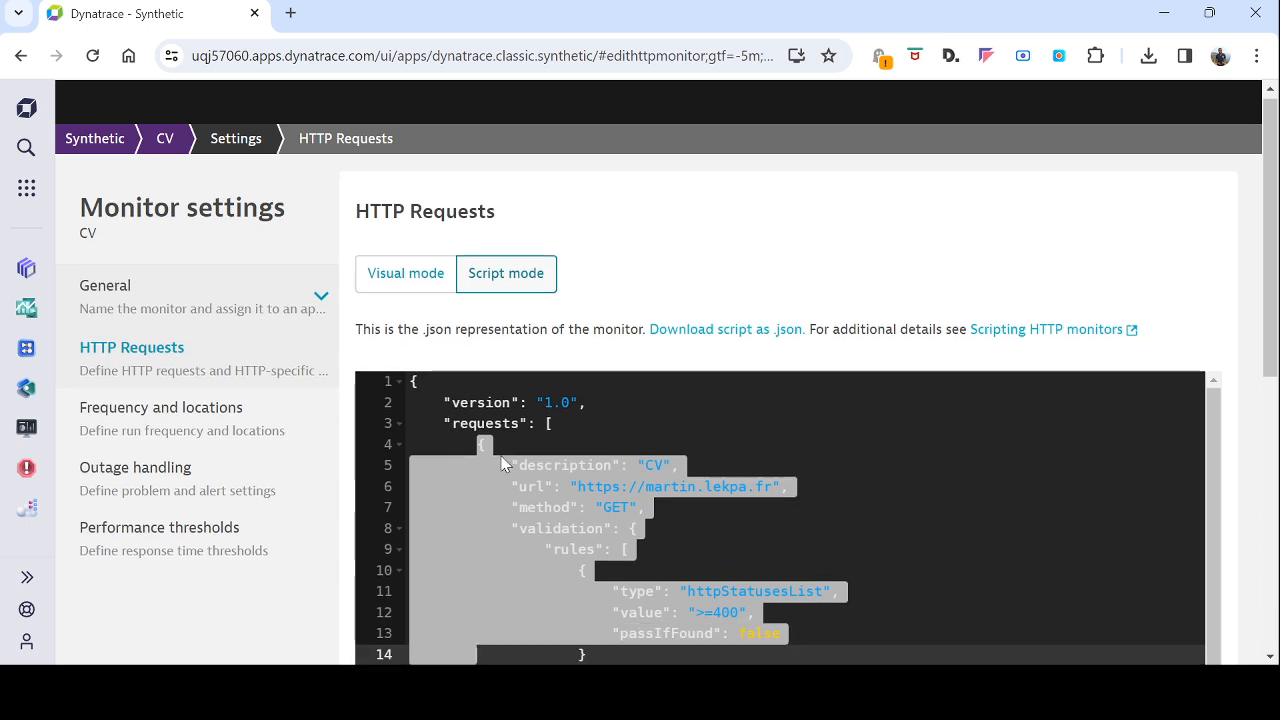
scroll(507, 464, down, 2)
scroll(474, 532, down, 2)
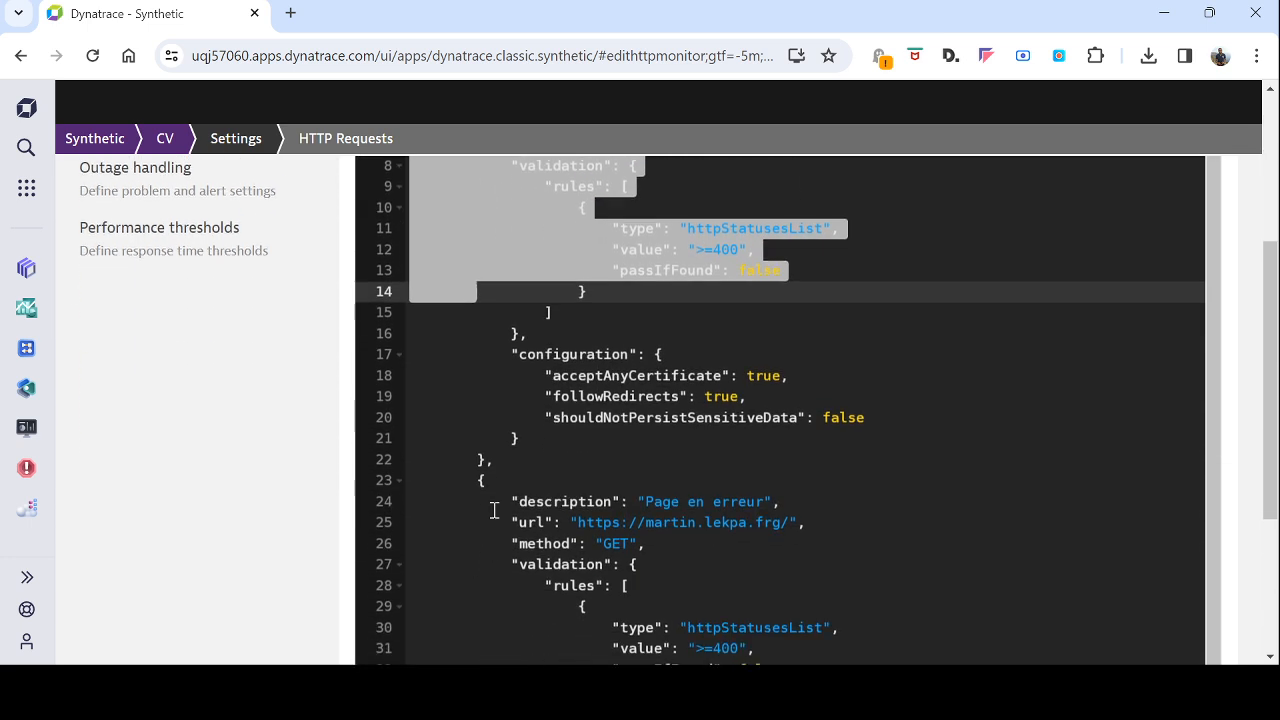
click(484, 458)
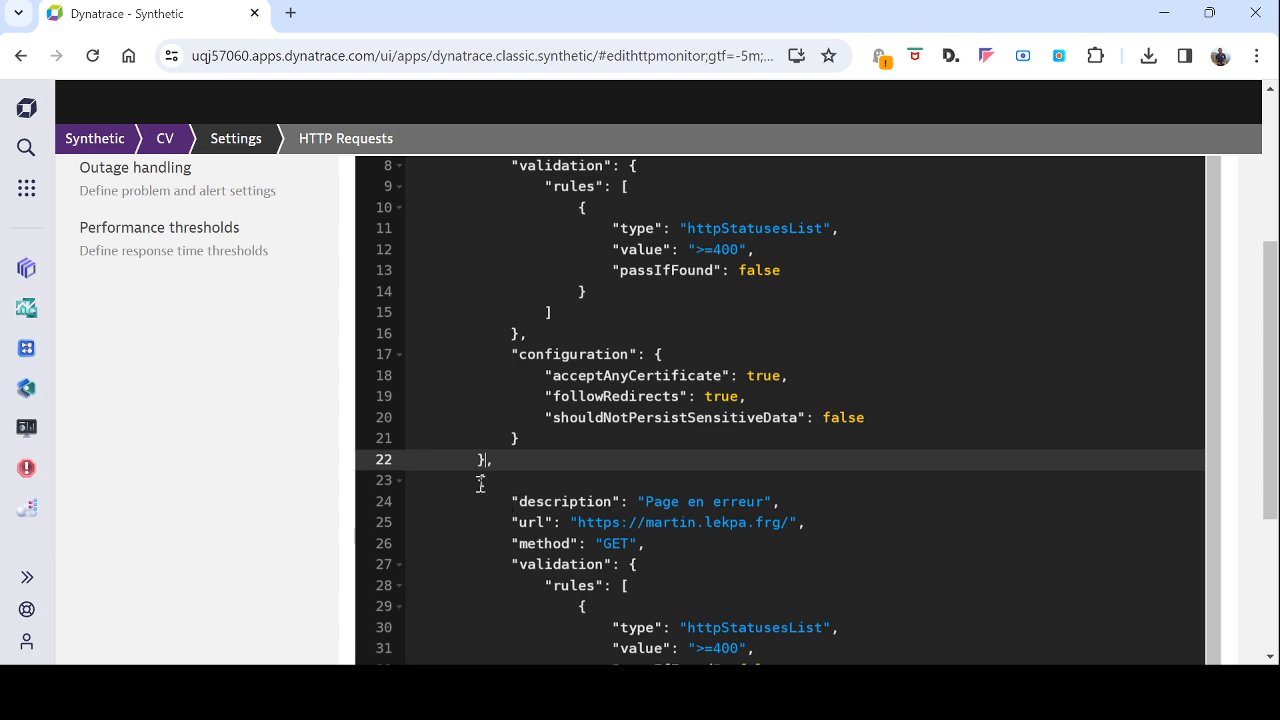
drag(480, 481, 797, 513)
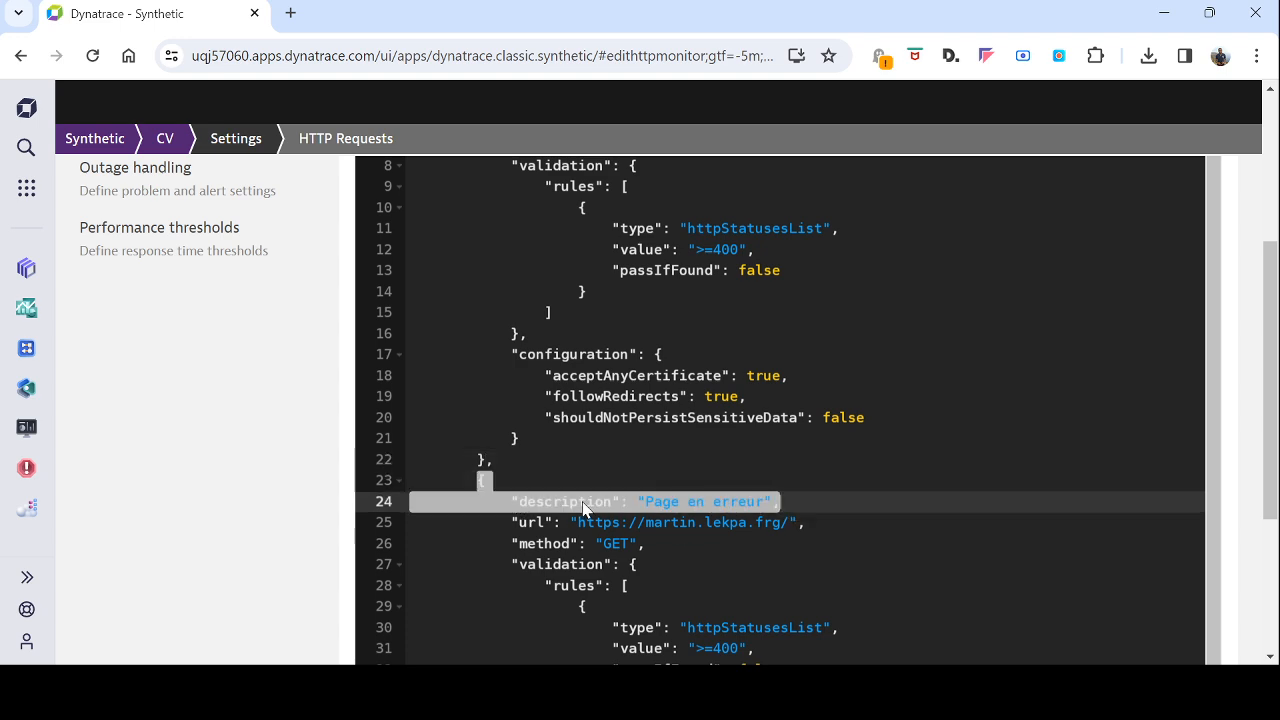
scroll(636, 470, up, 3)
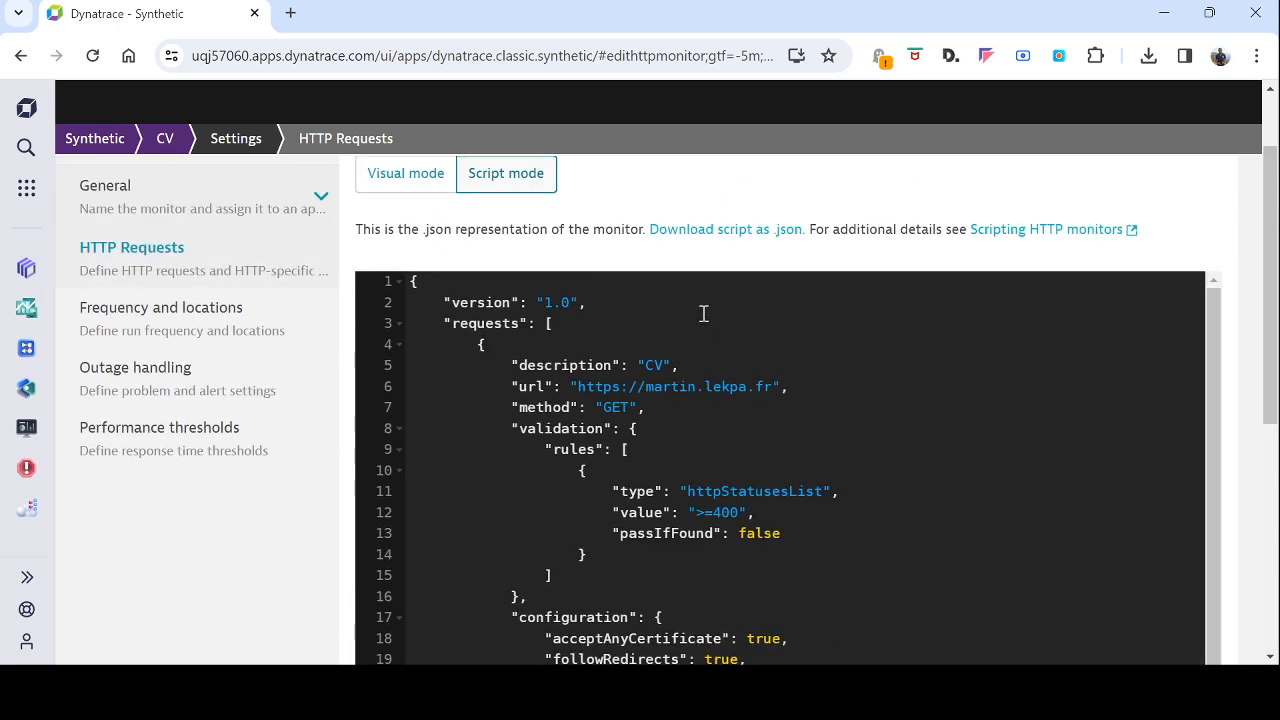
Step: Duplicate the complete CV request block in the JSON script, inserting the copy directly after the original block
drag(481, 343, 532, 393)
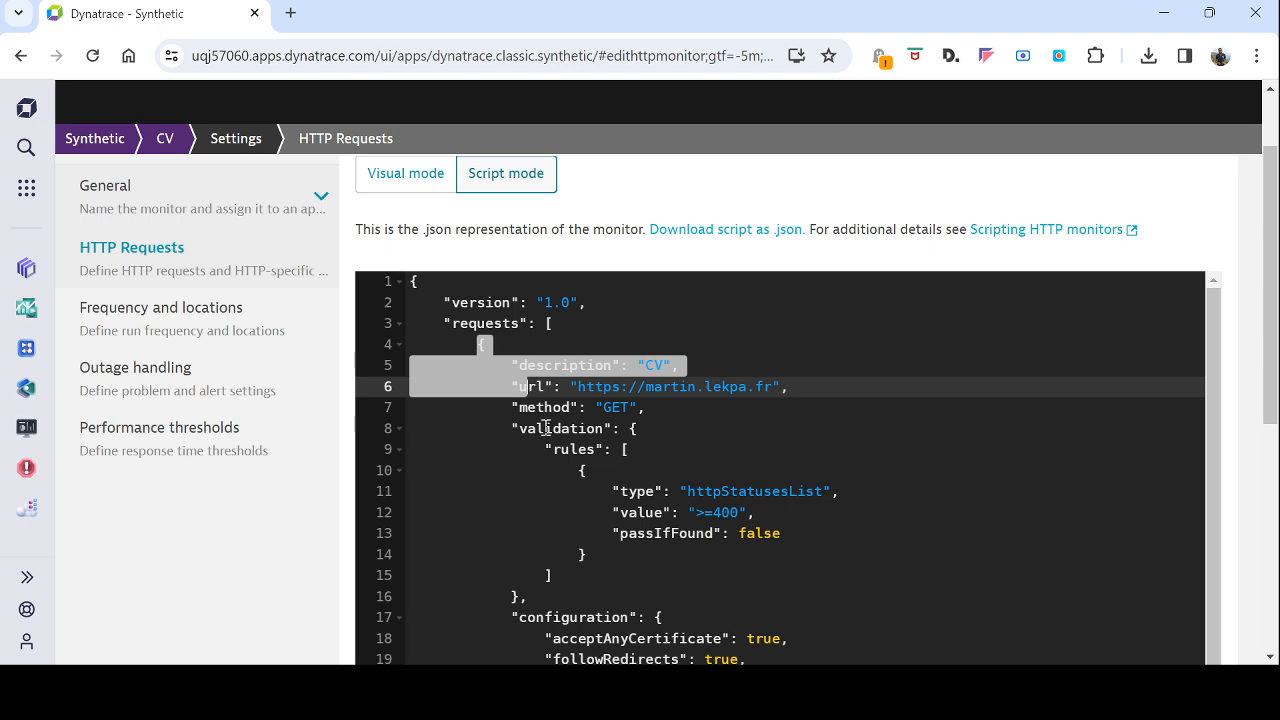
scroll(545, 428, down, 3)
shift+click(503, 459)
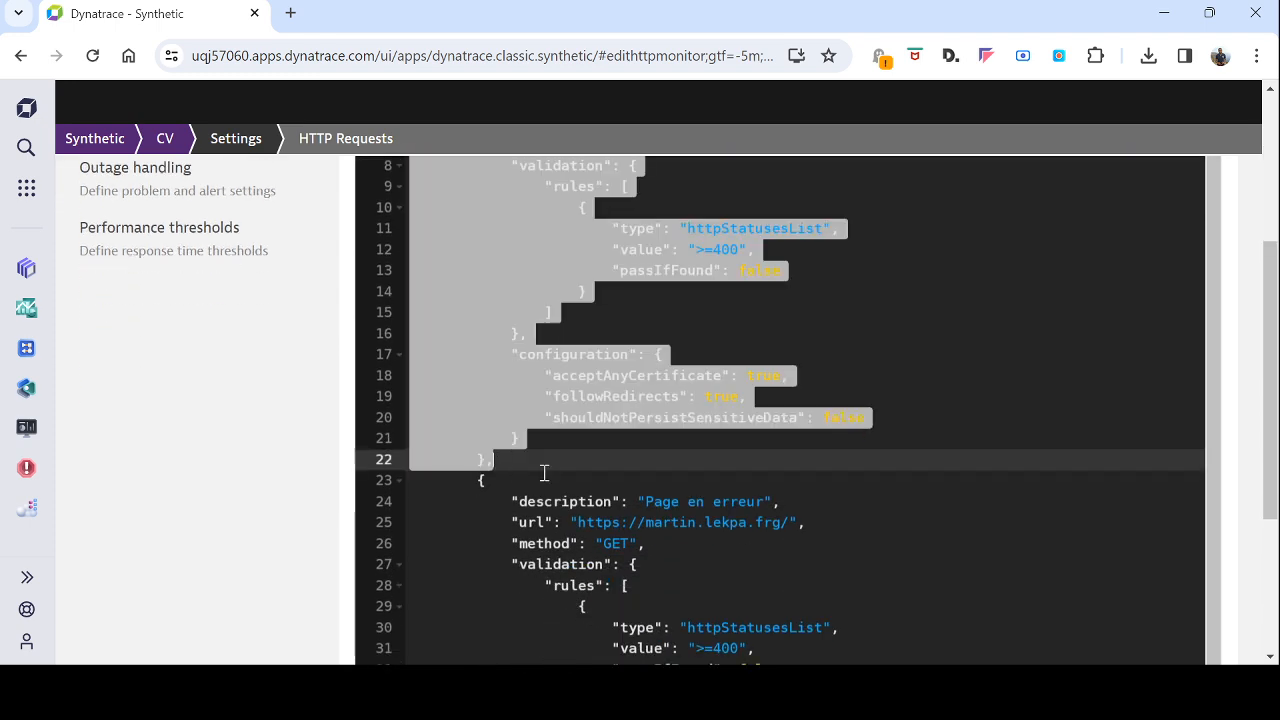
click(549, 469)
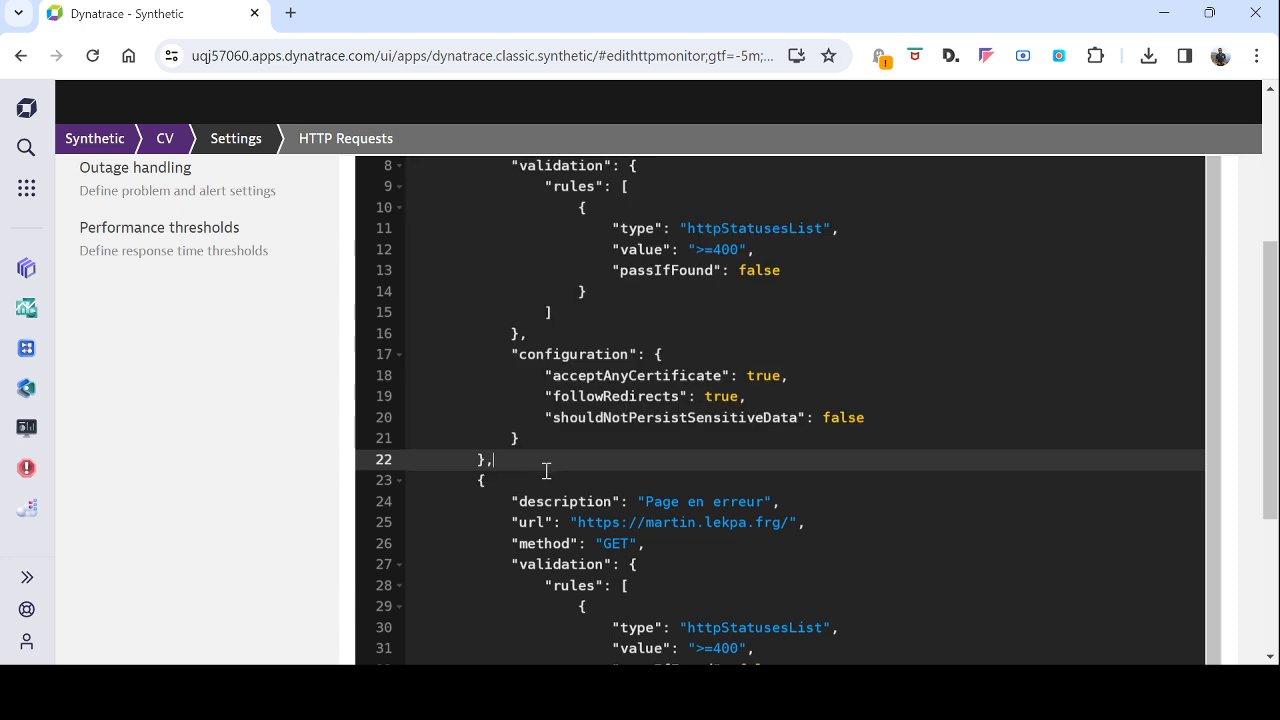
key(ctrl+v)
Step: Rename the duplicated request's description to "requête OK" and append /udemy to its URL in the JSON script
double_click(653, 297)
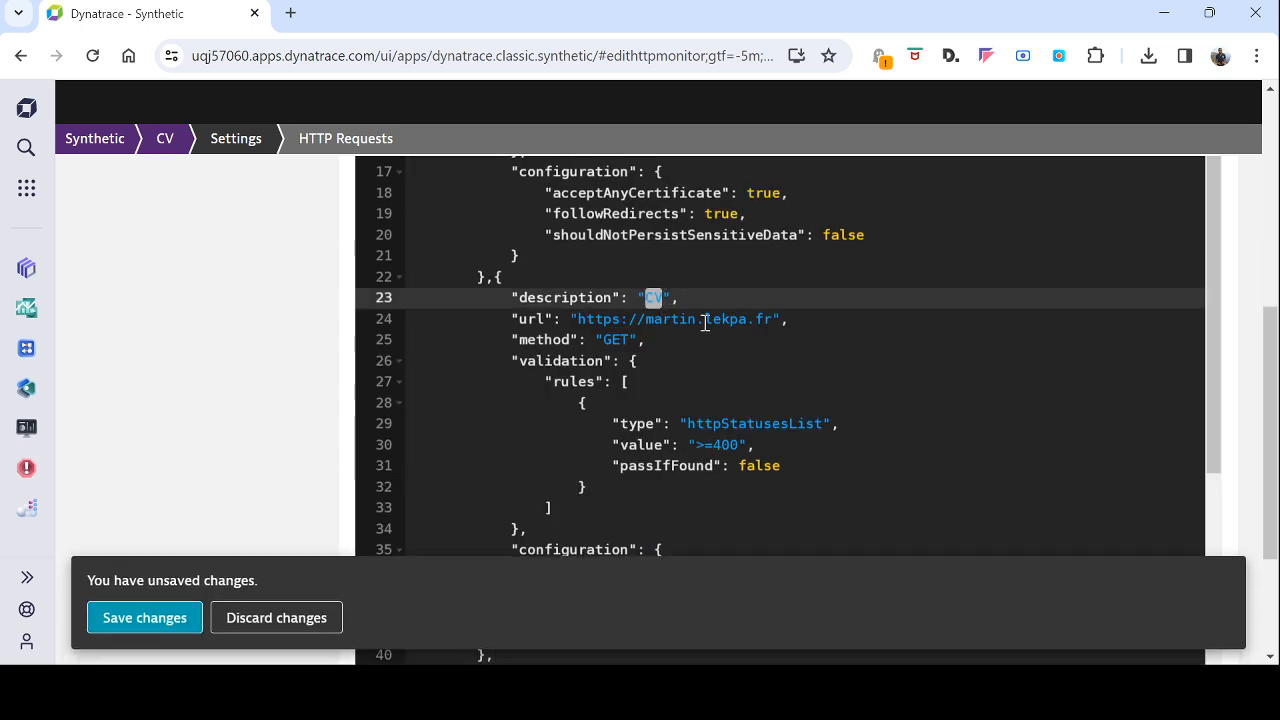
text(requête OK)
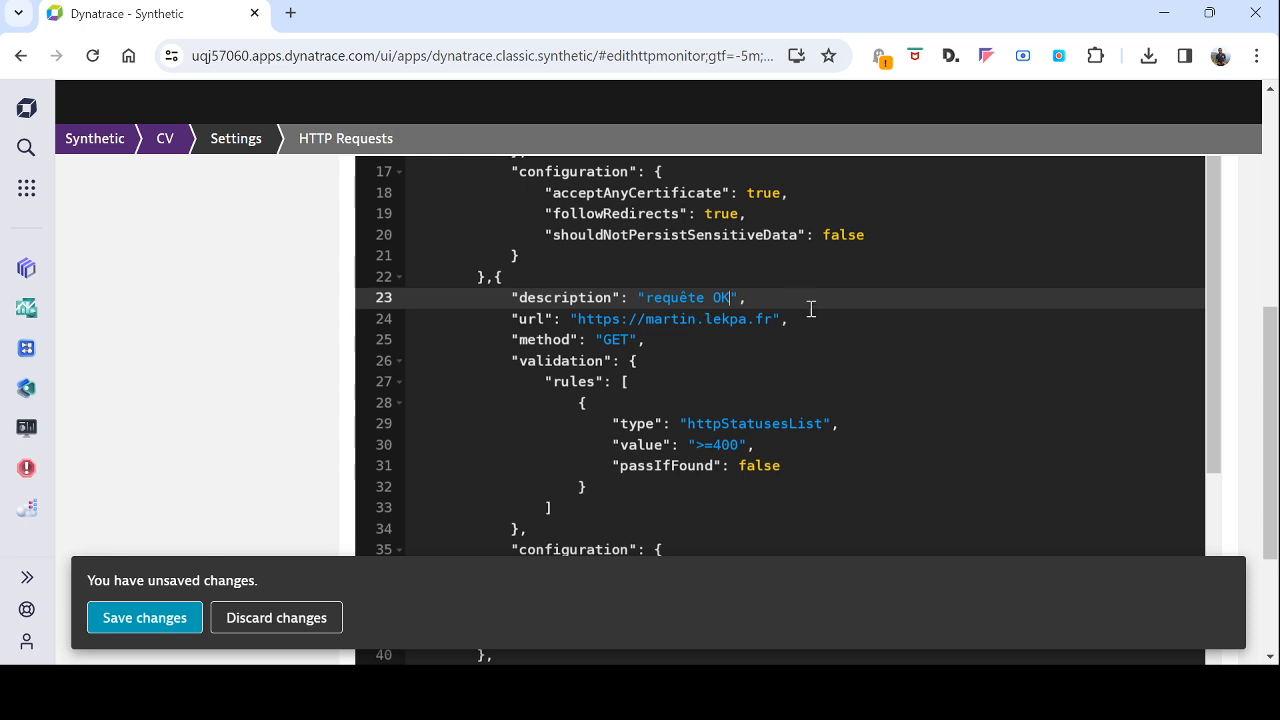
click(772, 318)
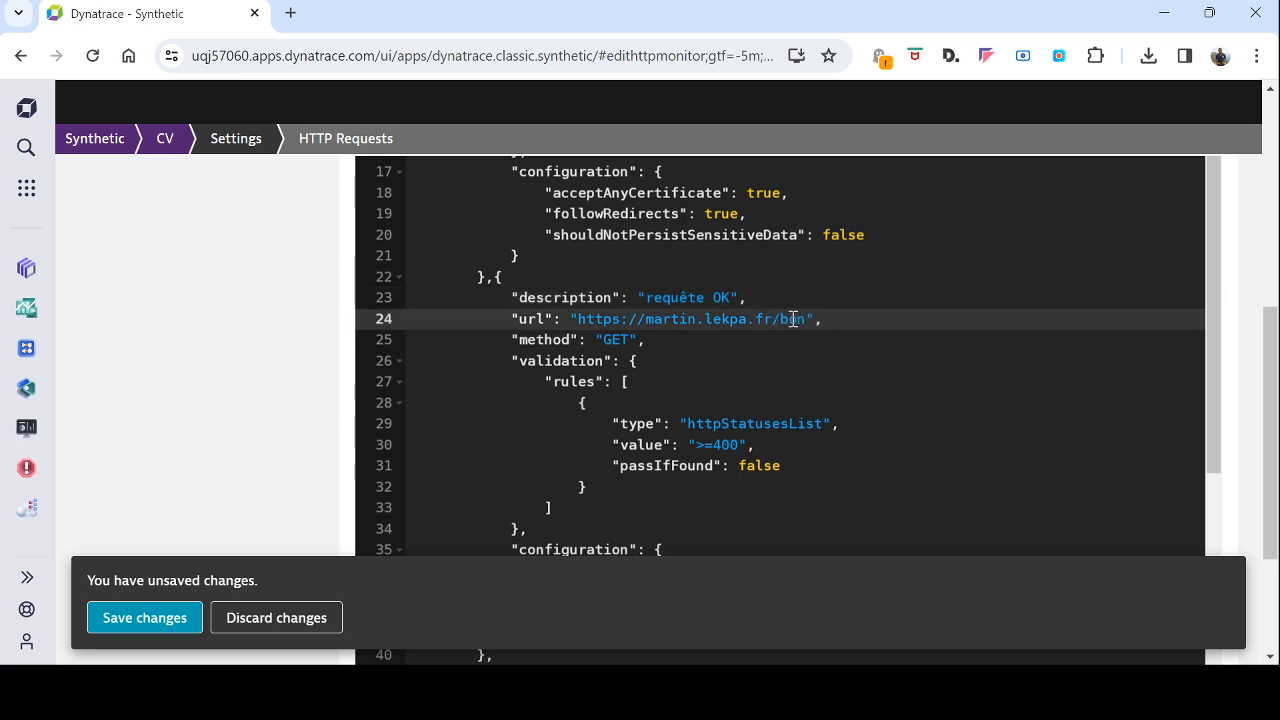
text(udemy)
Step: Check the "requête OK" block against its neighbouring requests in the script and save the changes
scroll(743, 356, down, 5)
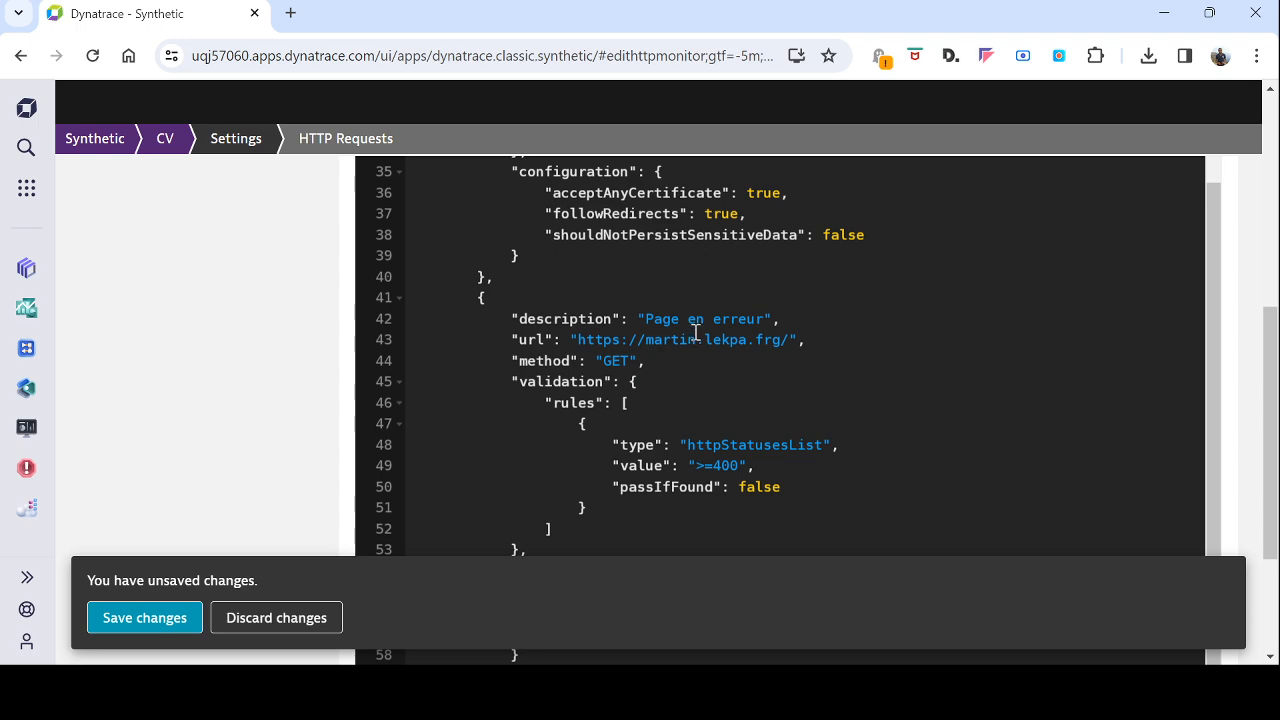
scroll(697, 331, up, 10)
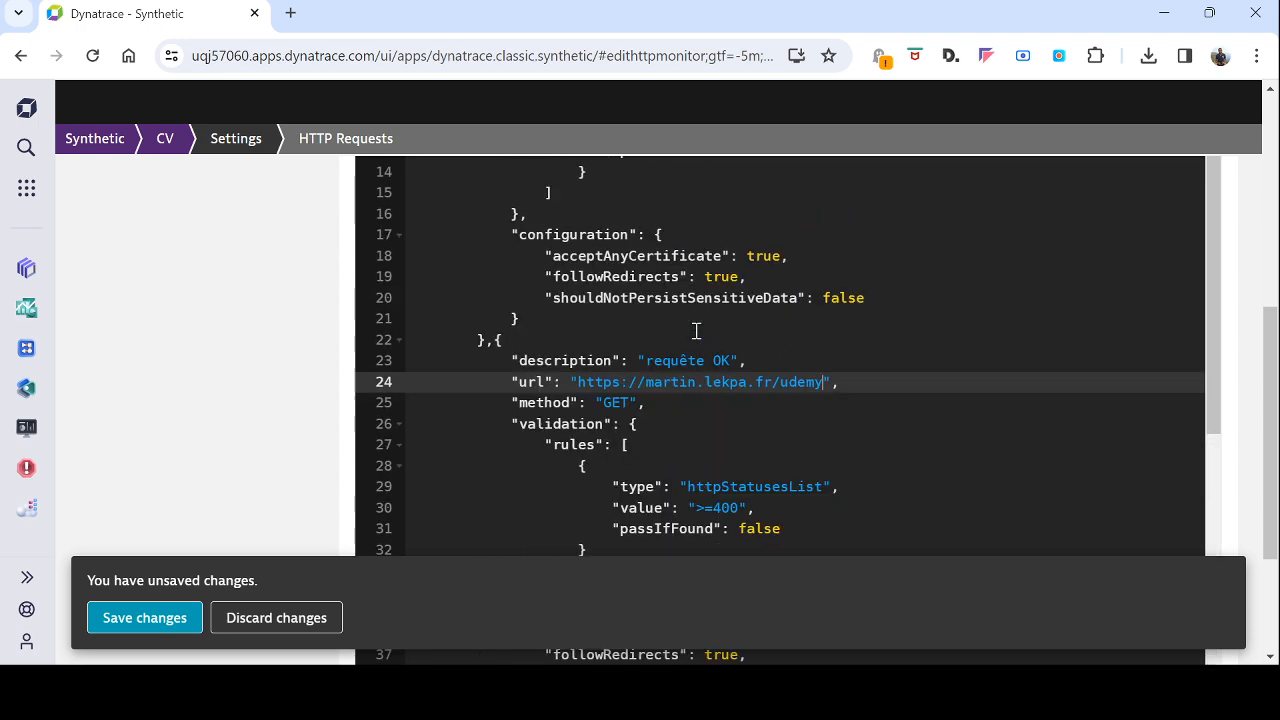
scroll(700, 455, down, 3)
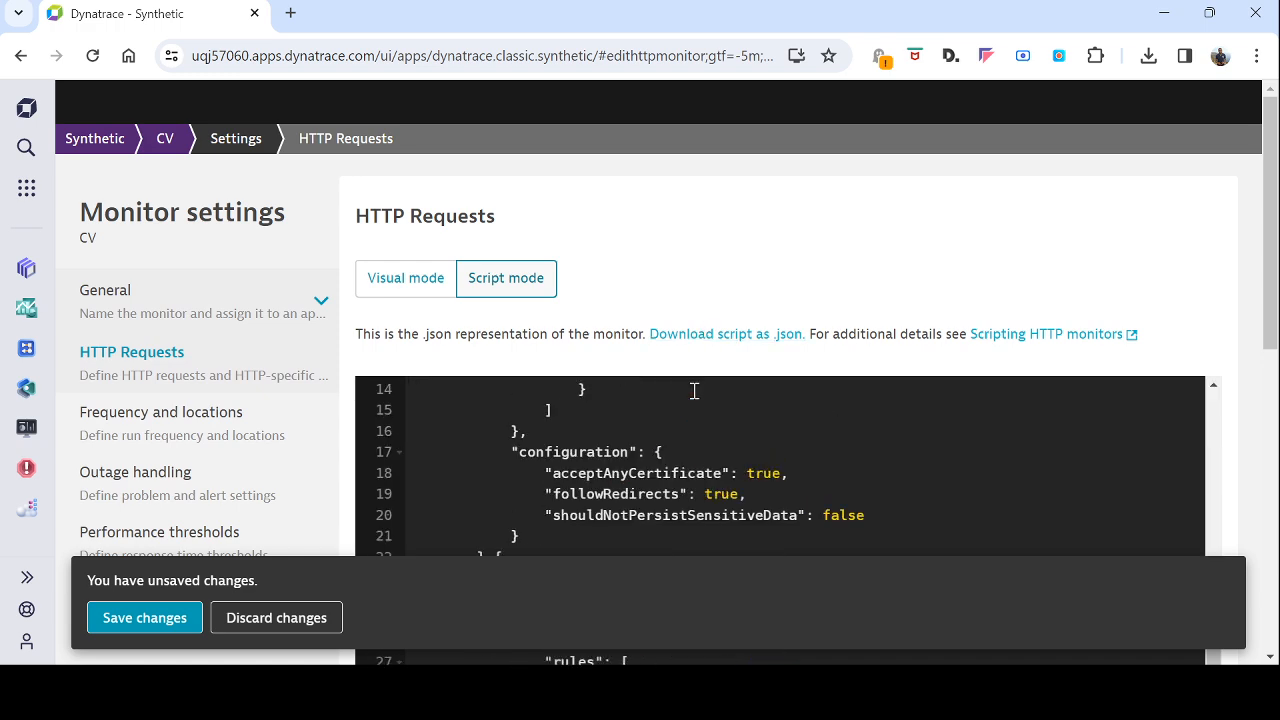
scroll(700, 455, up, 3)
scroll(525, 460, down, 3)
scroll(545, 480, down, 1)
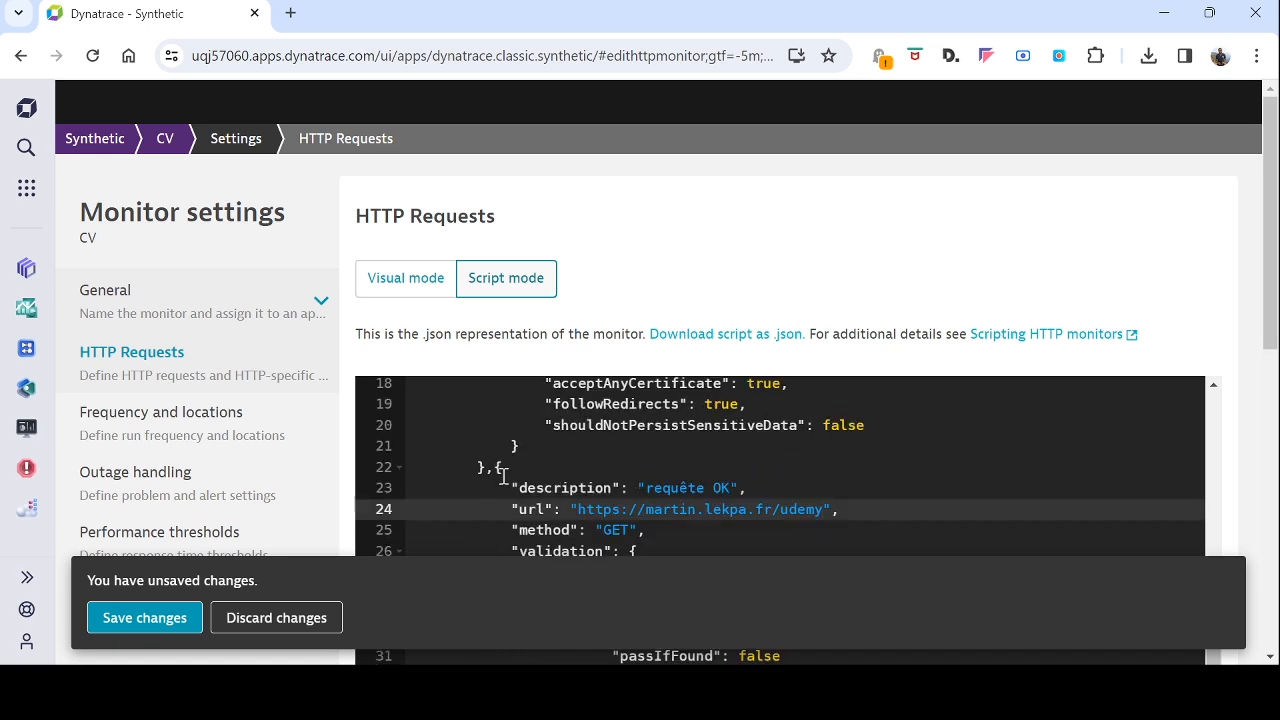
scroll(545, 468, down, 1)
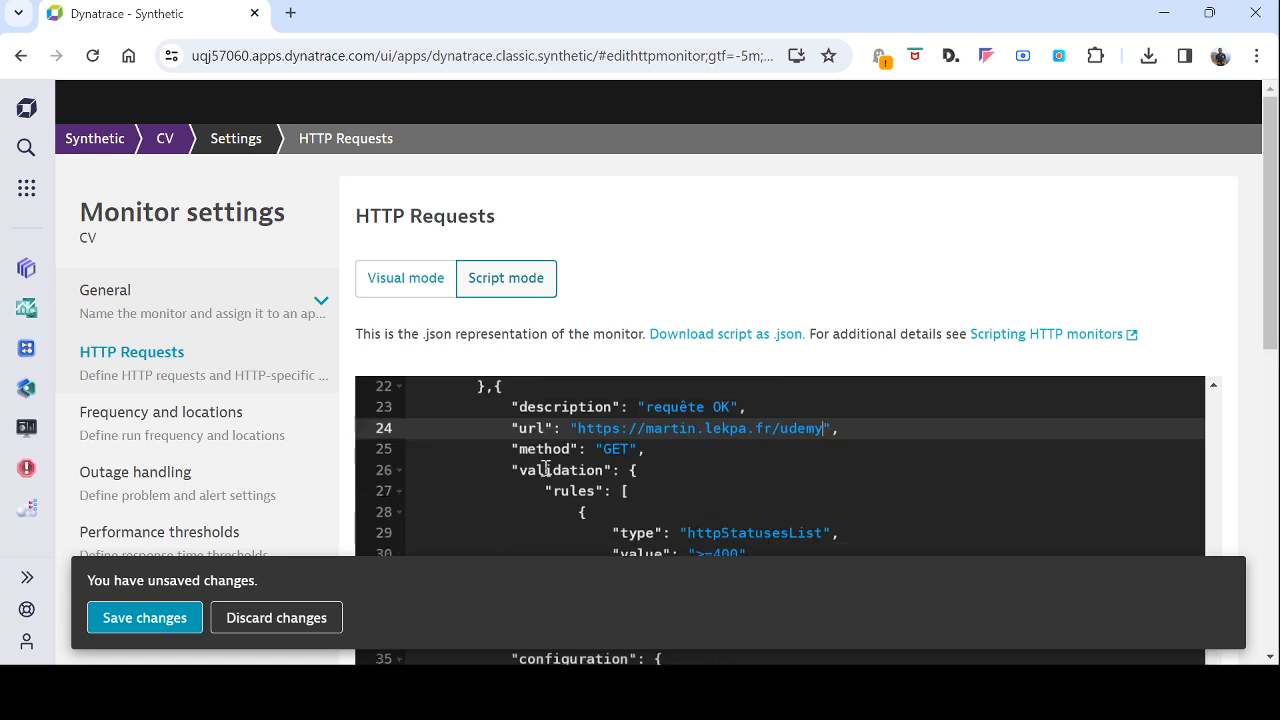
click(157, 618)
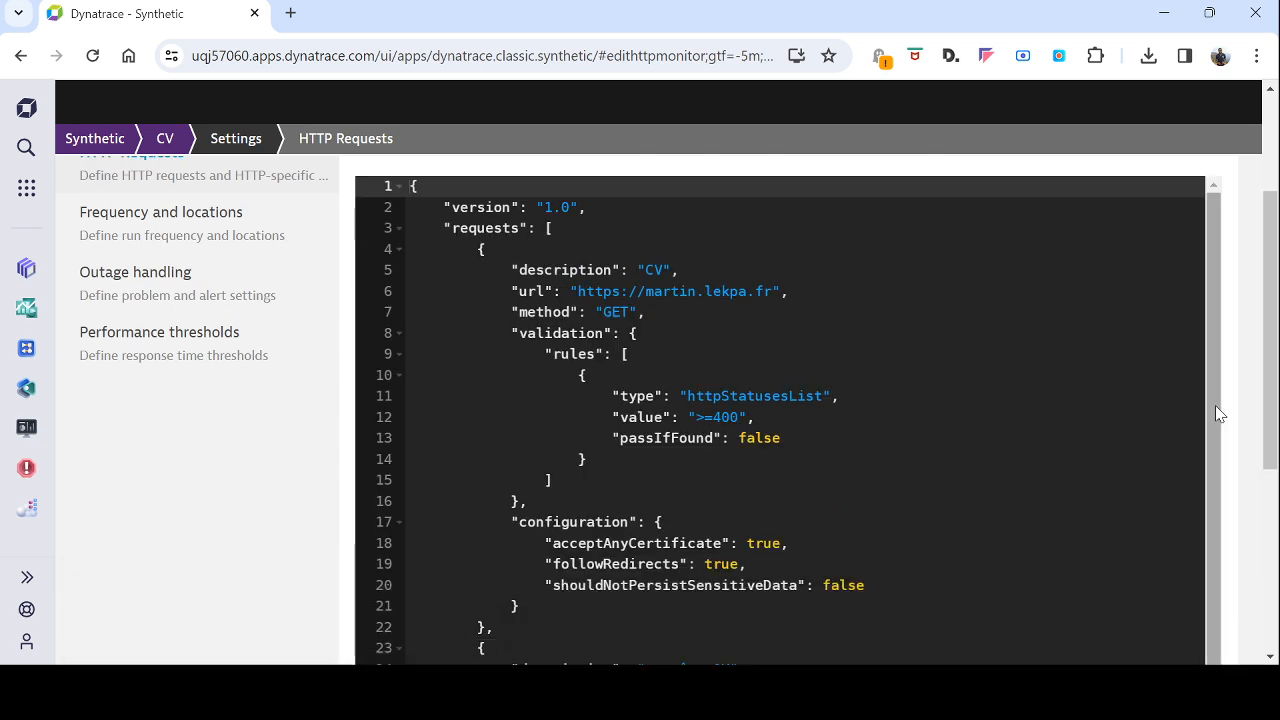
Step: Review the request blocks in the saved JSON script and switch to visual mode to see the request list
scroll(1233, 433, down, 4)
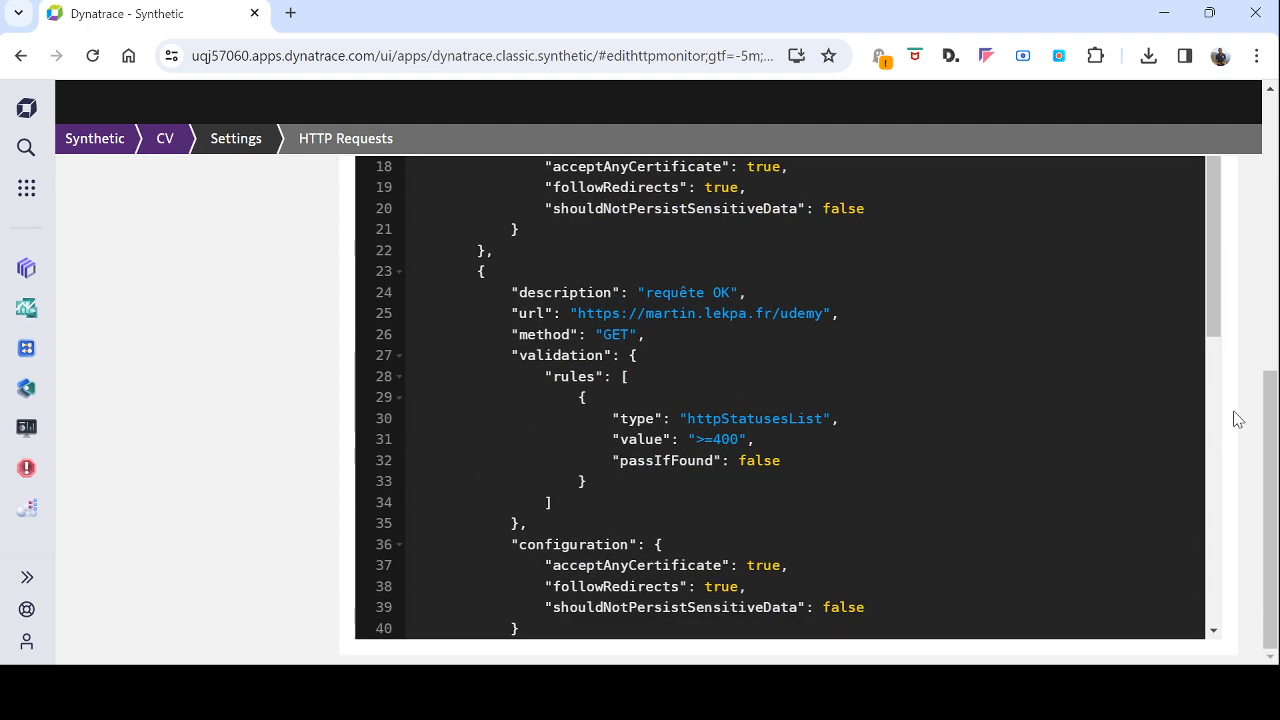
scroll(1234, 417, up, 5)
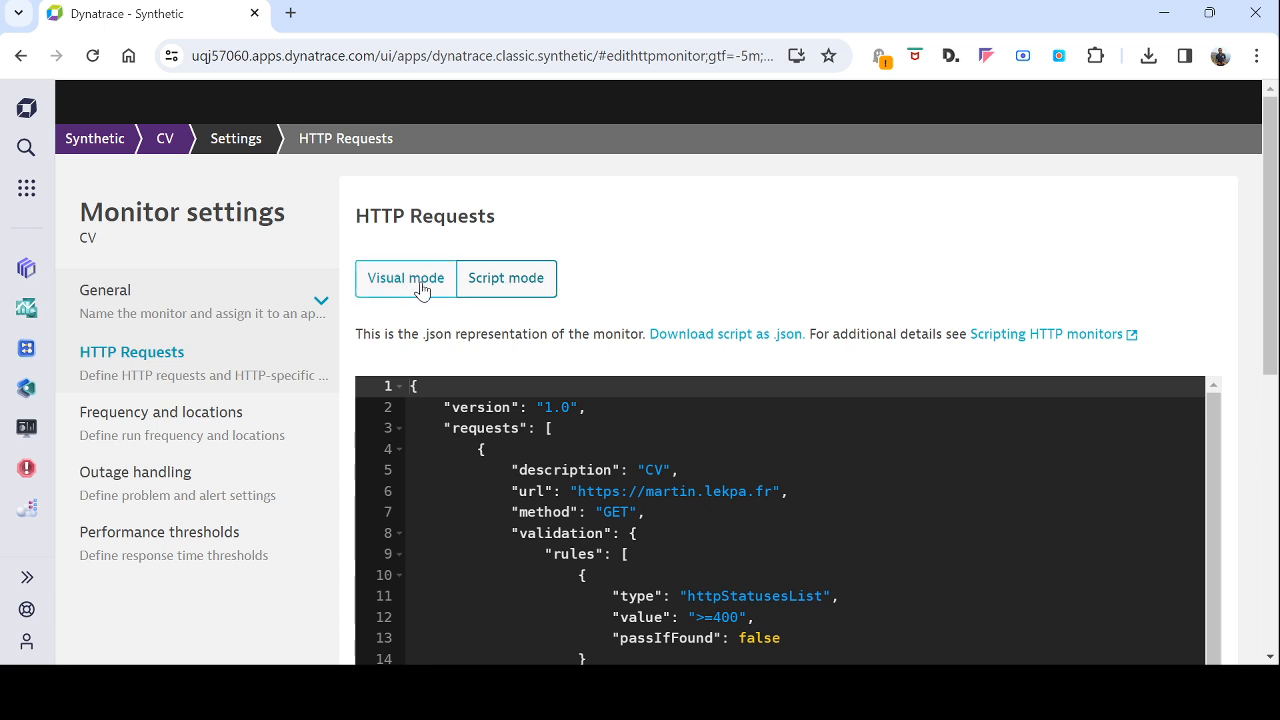
drag(679, 487, 811, 630)
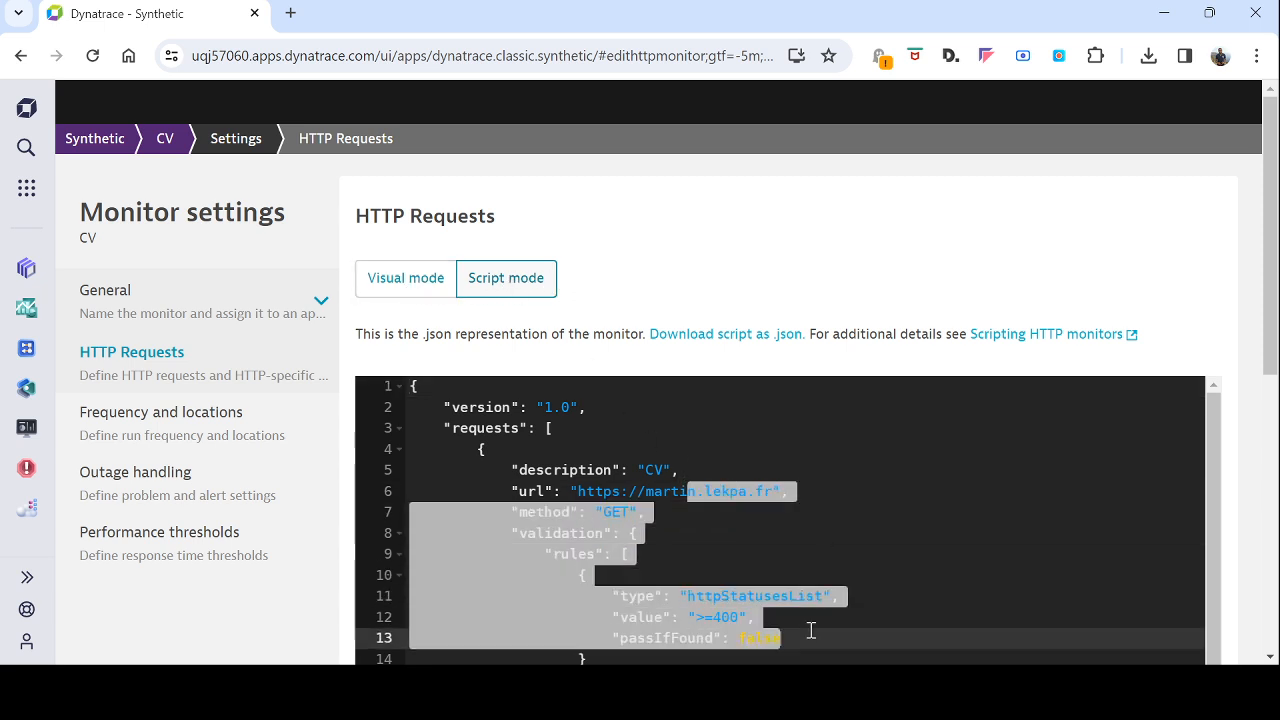
click(408, 284)
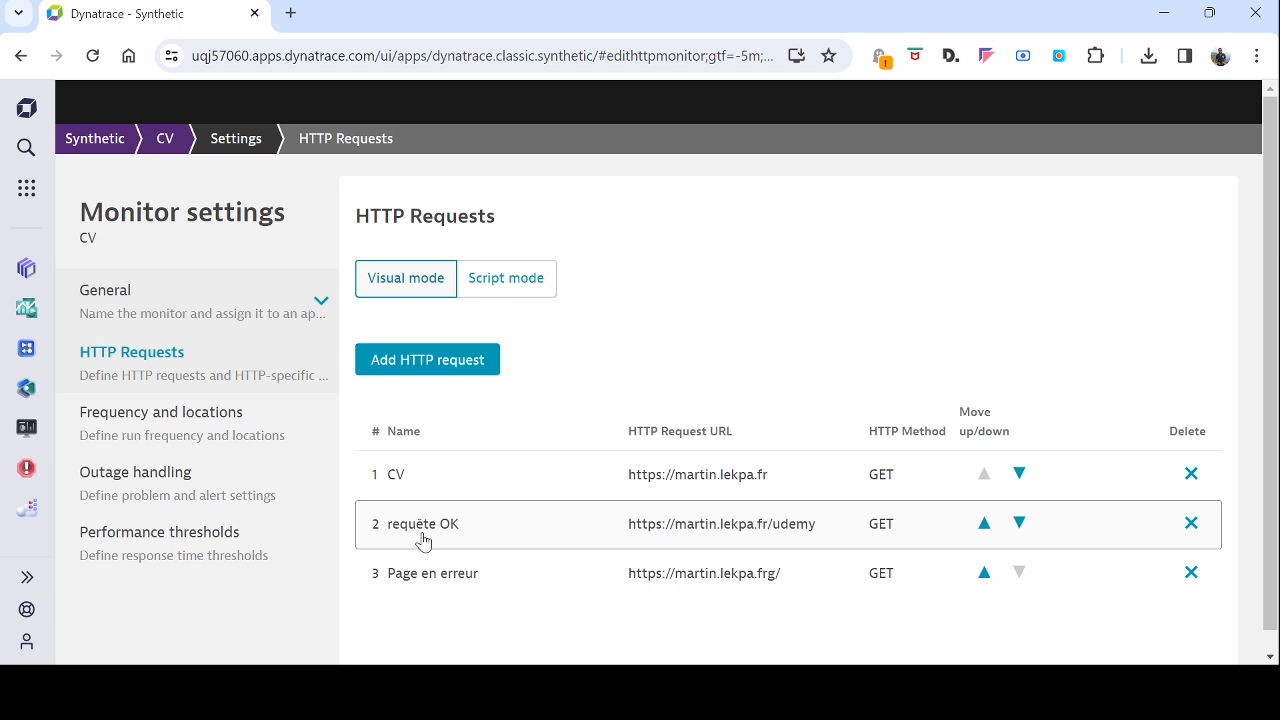
Step: Move the "requête OK" request below "Page en erreur" to third place and save the changes
click(1019, 522)
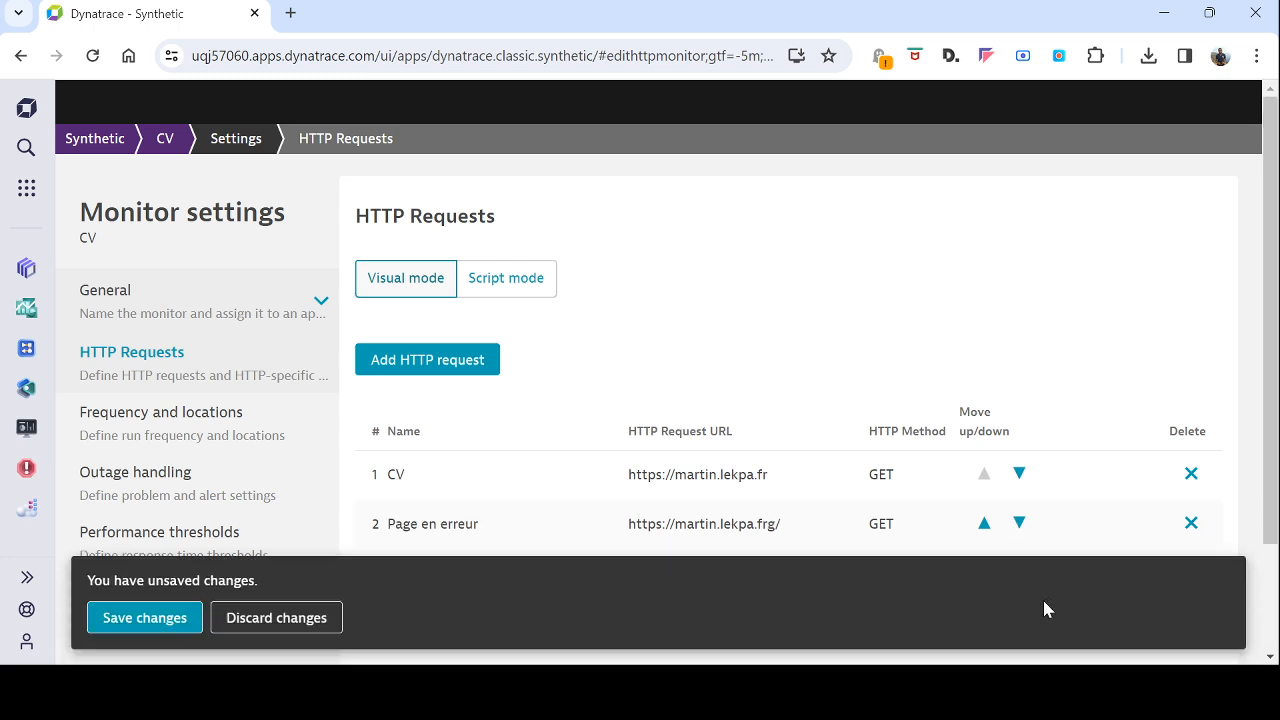
scroll(737, 443, down, 2)
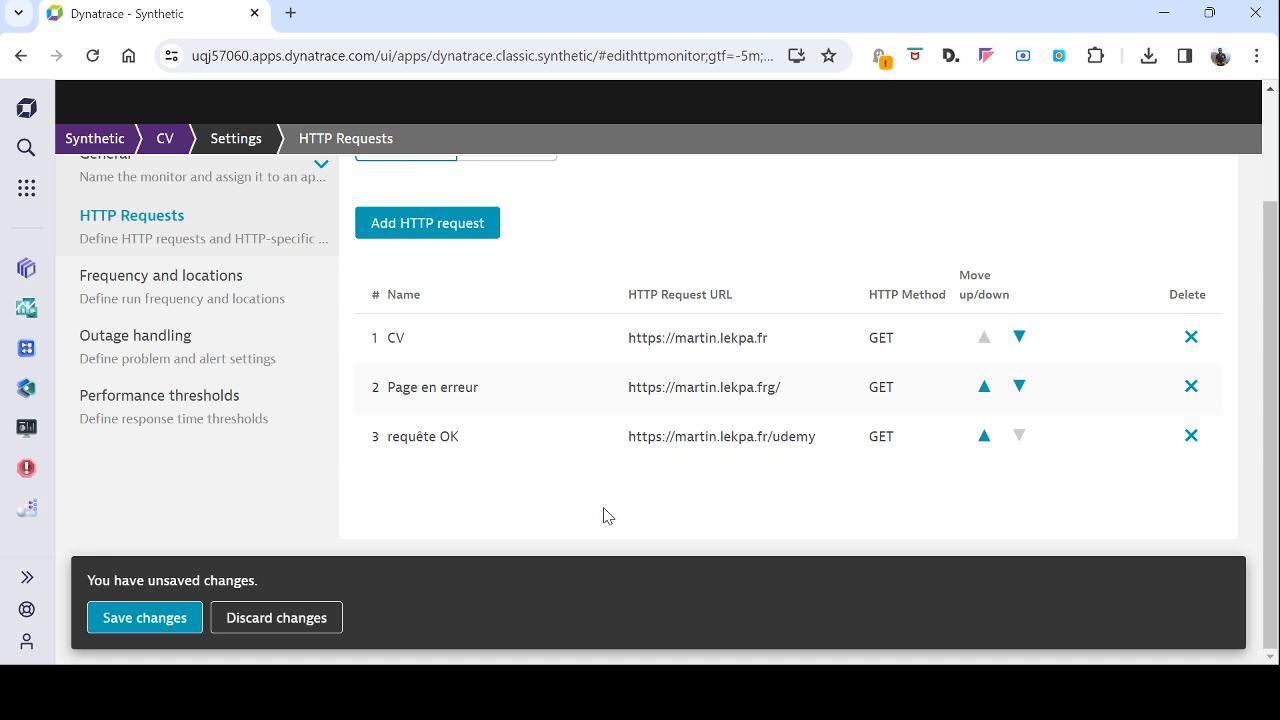
click(162, 618)
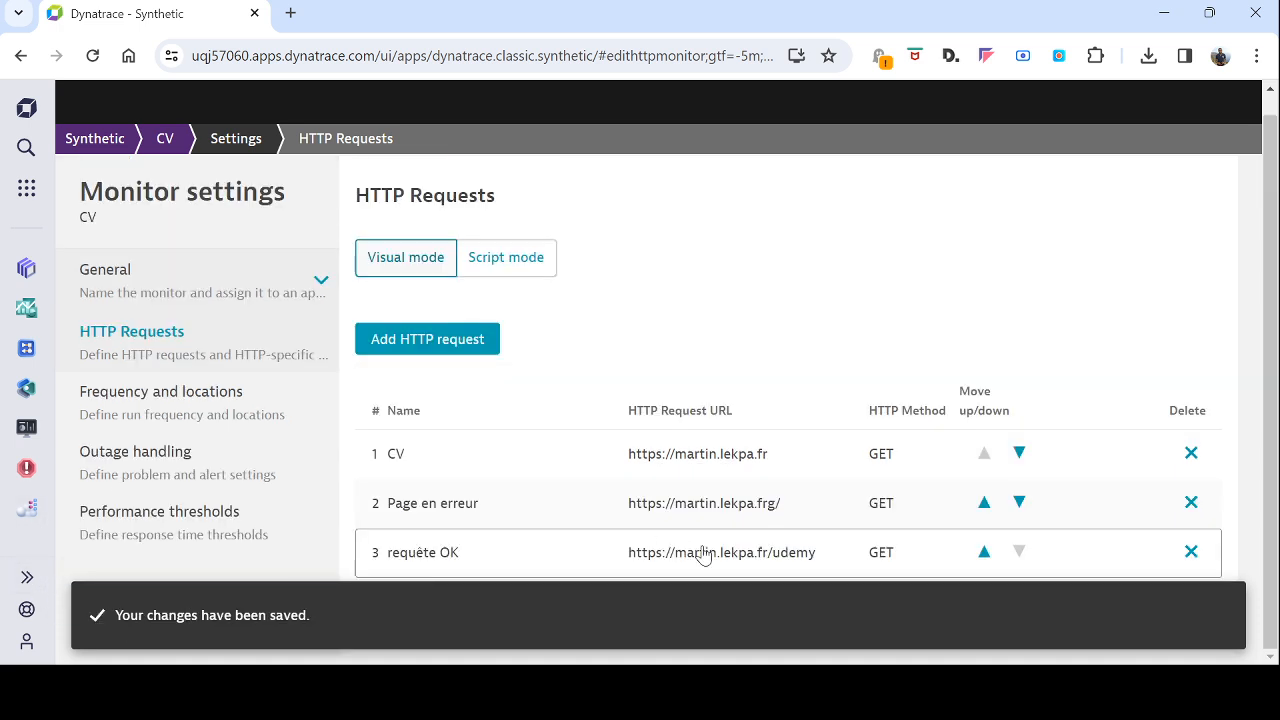
Step: Check the order of the request blocks in script mode and return to visual mode
click(516, 262)
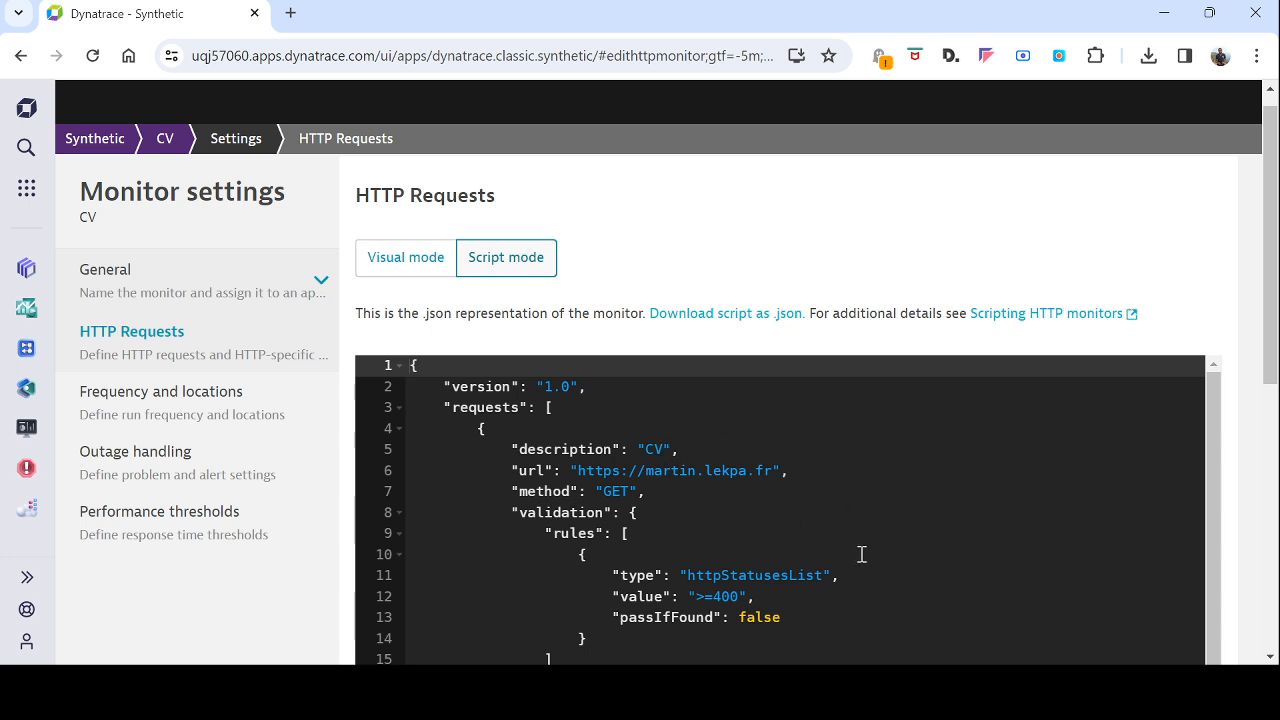
scroll(856, 540, down, 3)
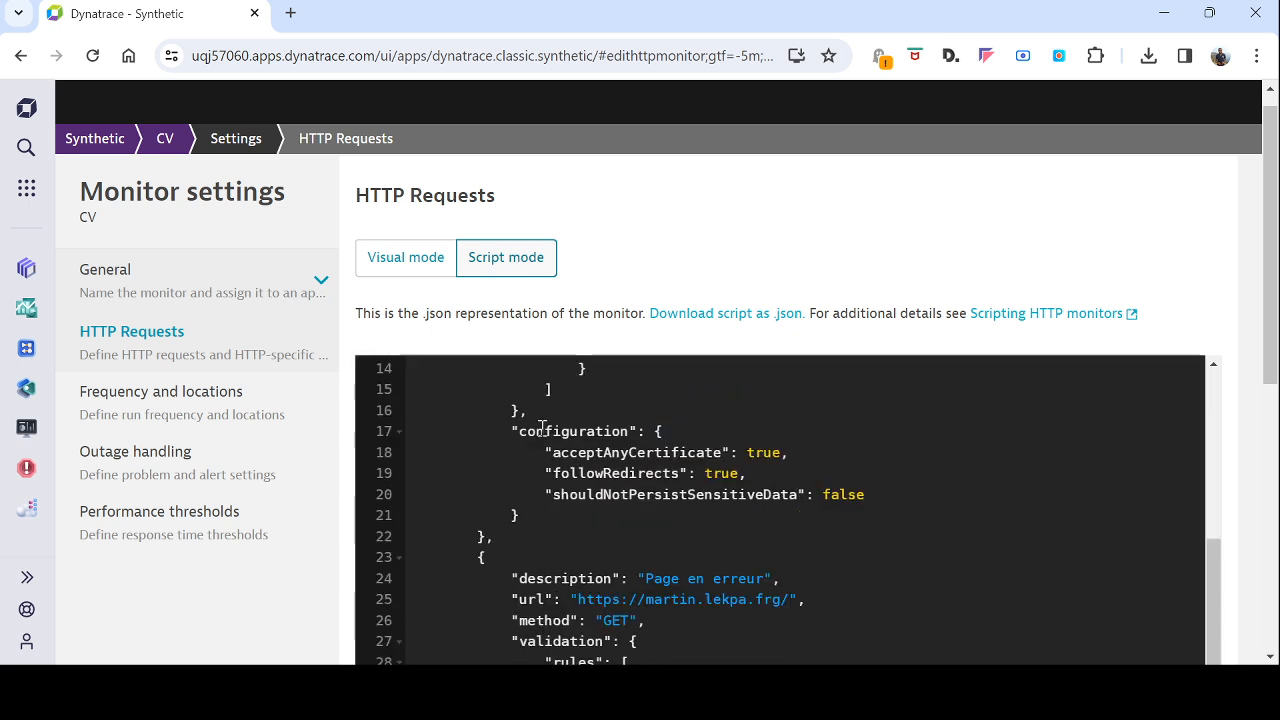
drag(524, 431, 753, 471)
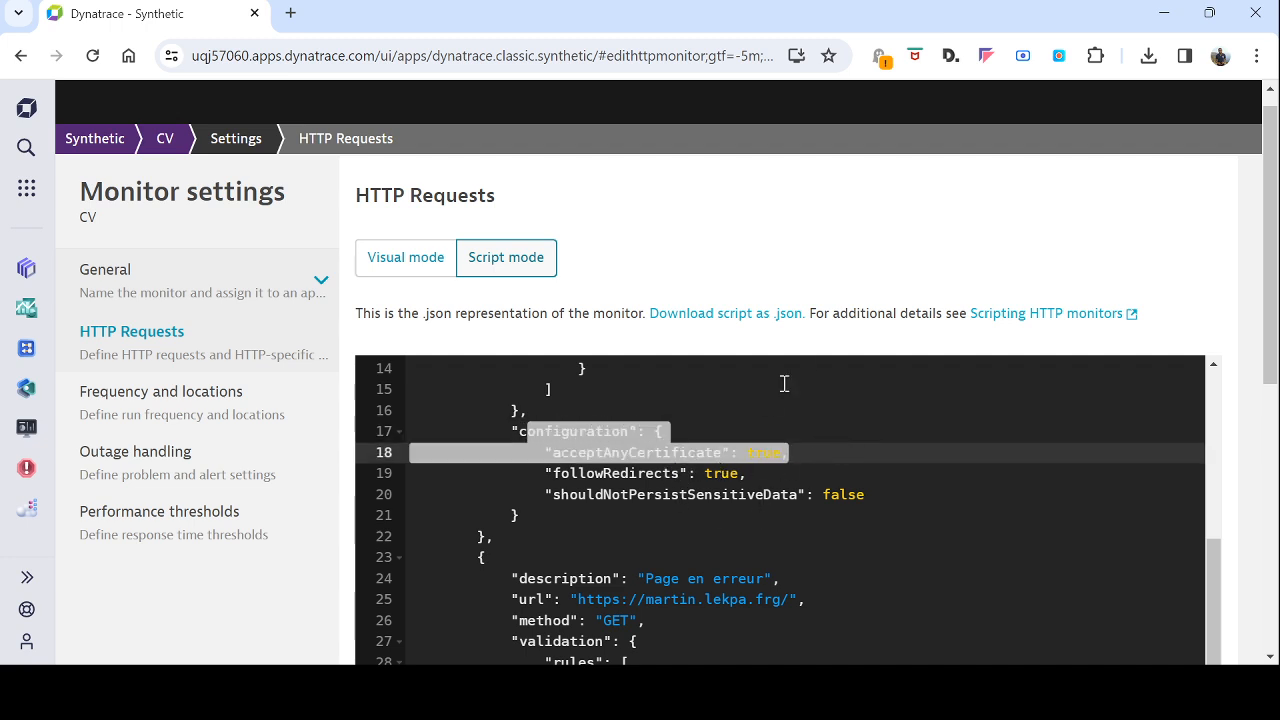
click(426, 270)
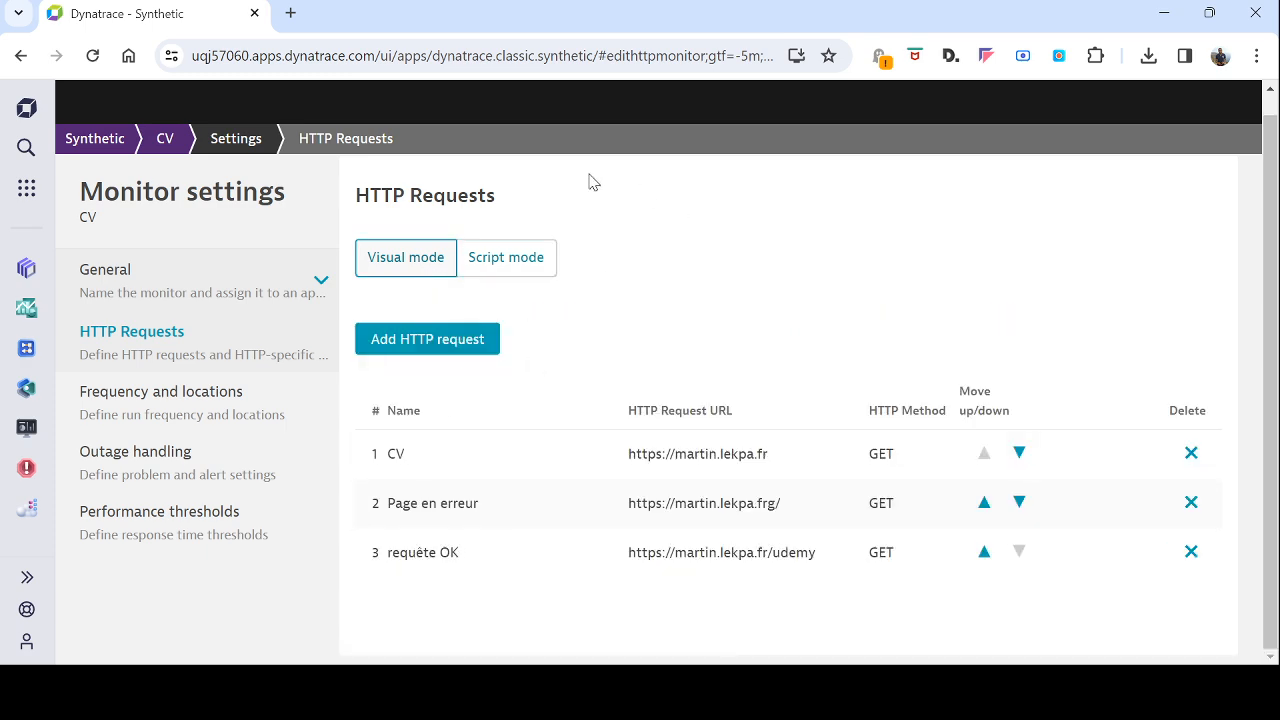
Step: Open the CV monitor's overview from the list of synthetic monitors and inspect the outage period in its availability timeline
click(110, 143)
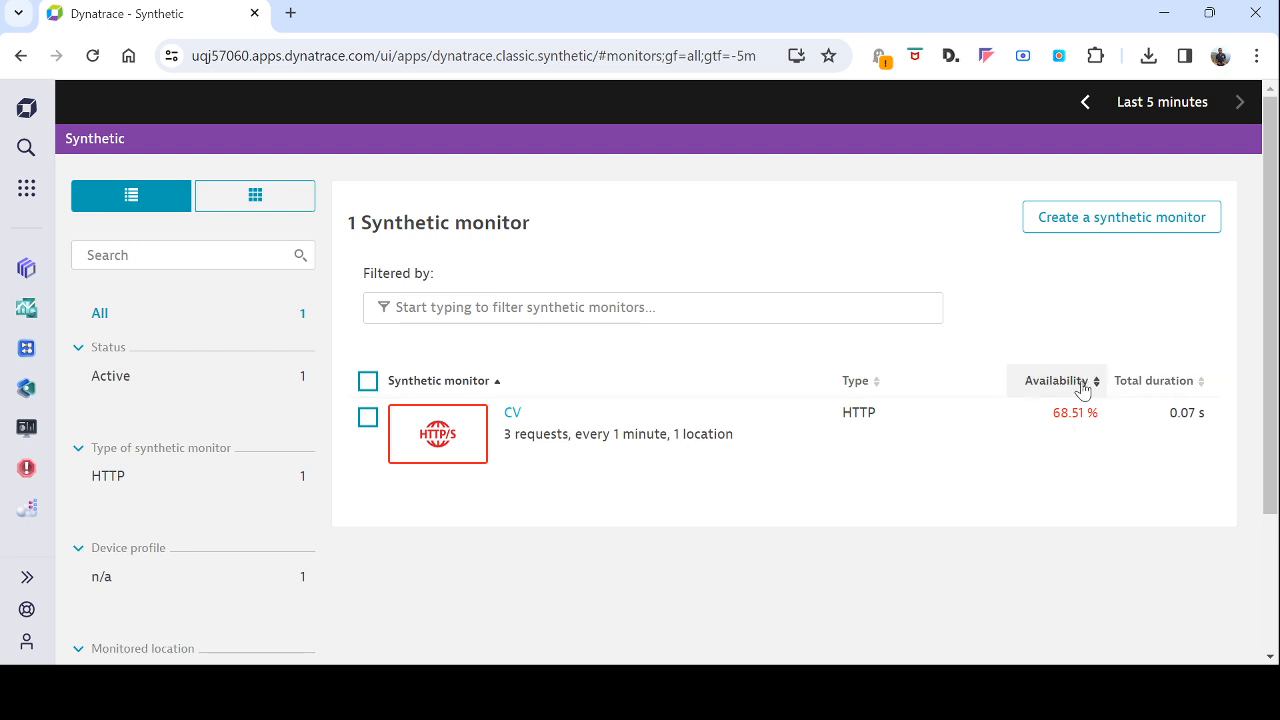
click(530, 423)
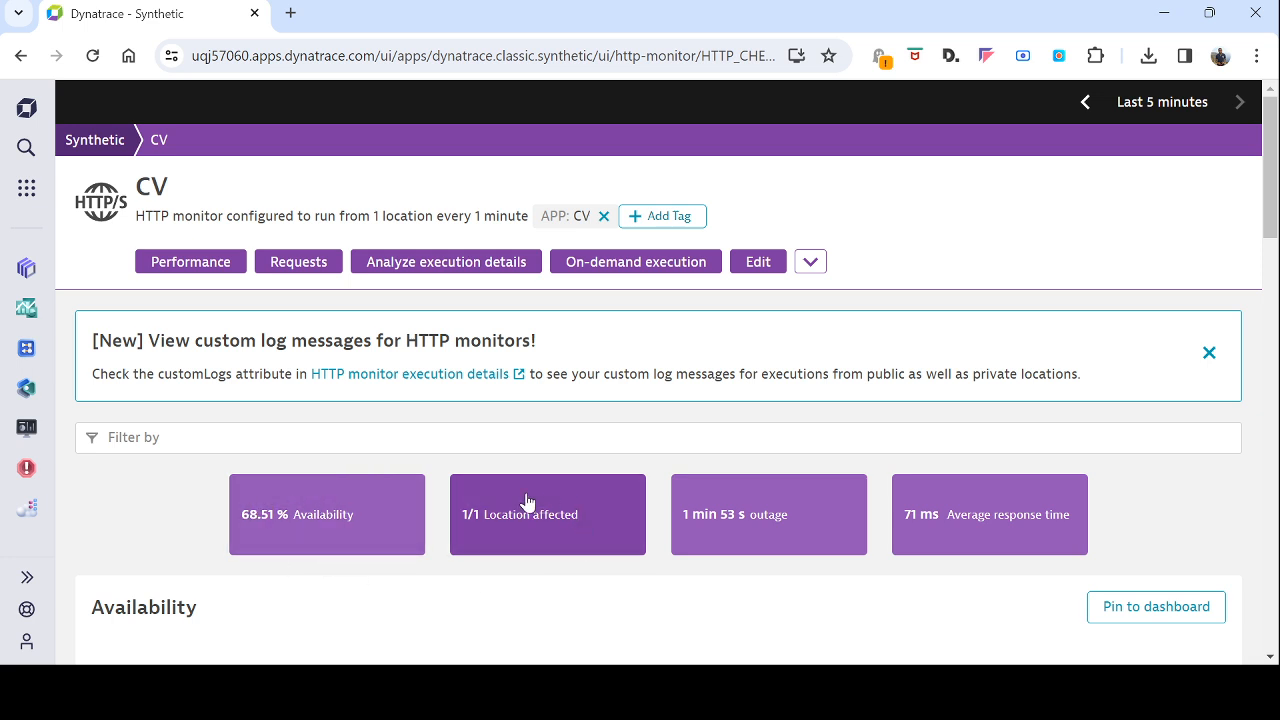
click(778, 538)
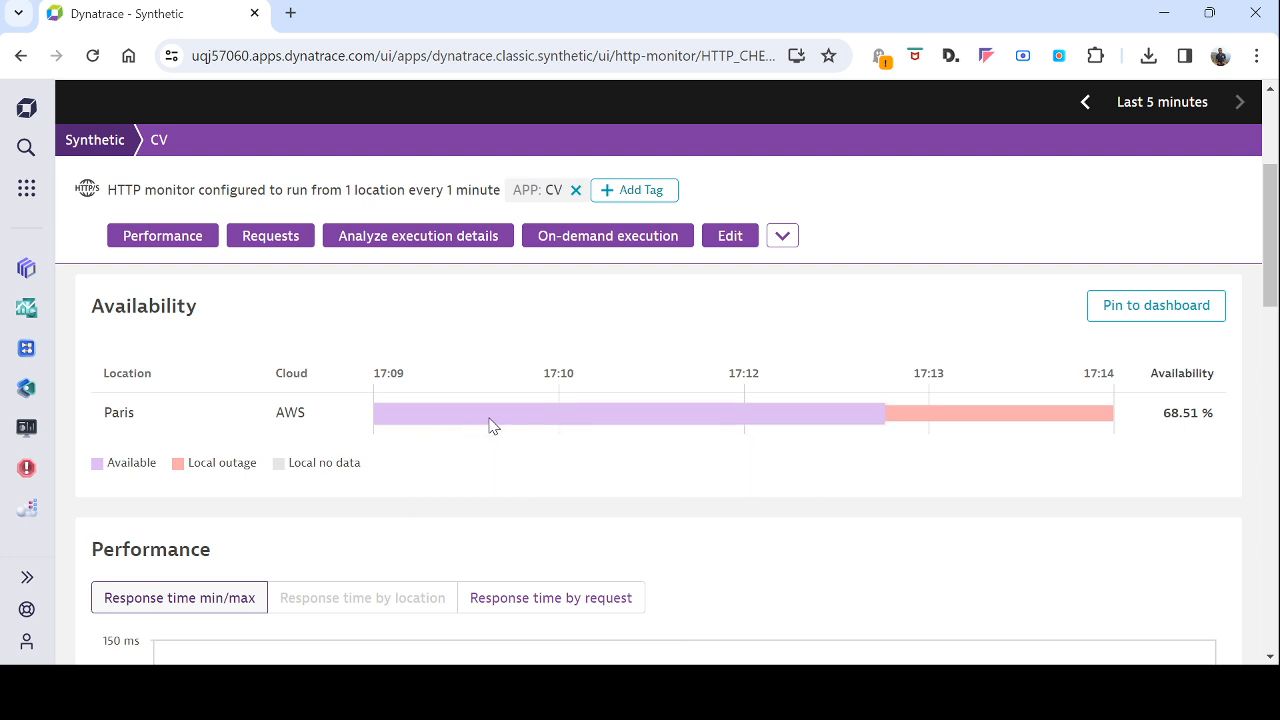
mouse_move(955, 411)
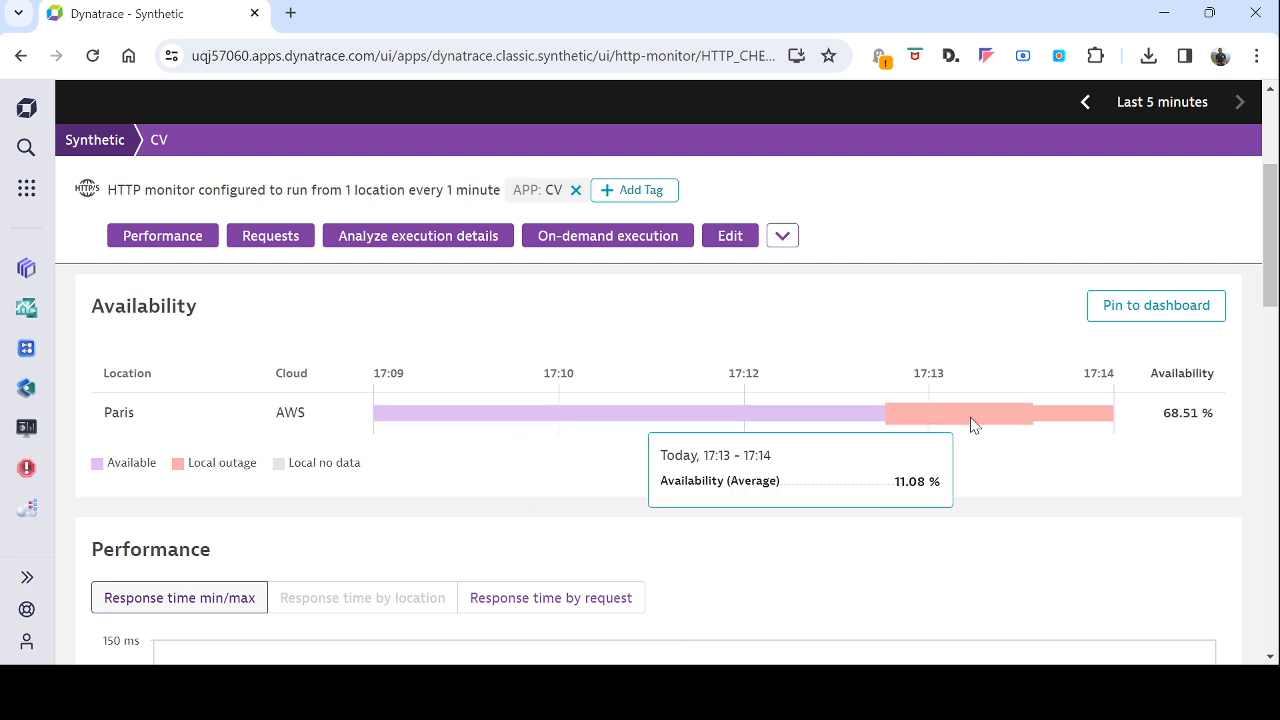
Step: Examine the CV monitor's response times, HTTP requests, problems, events, response size and properties
scroll(505, 533, down, 2)
scroll(505, 533, down, 2)
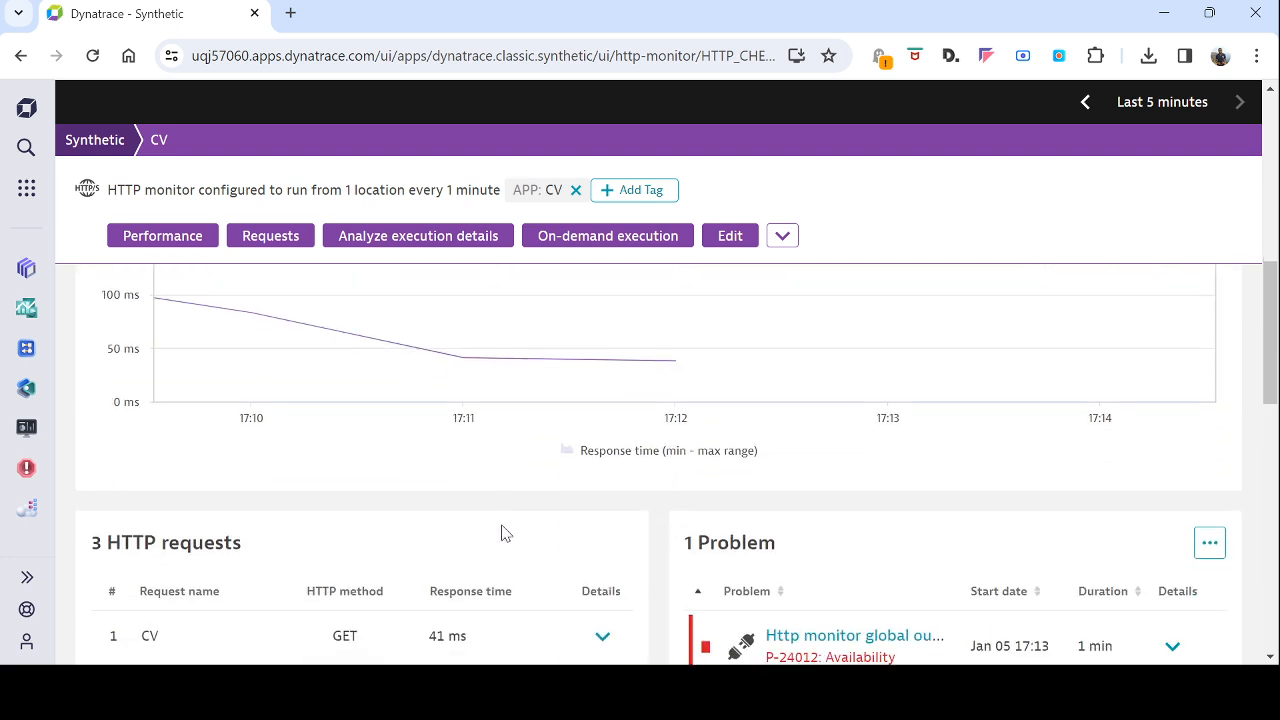
scroll(505, 533, down, 2)
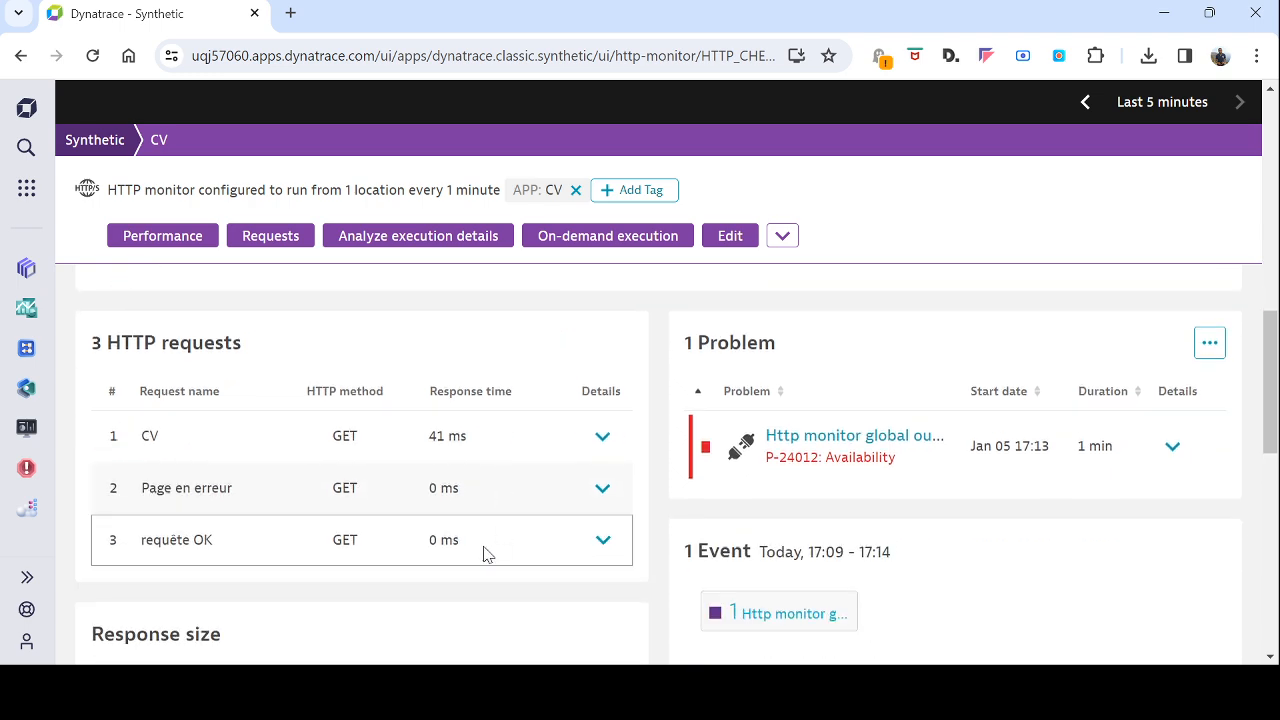
scroll(668, 353, down, 2)
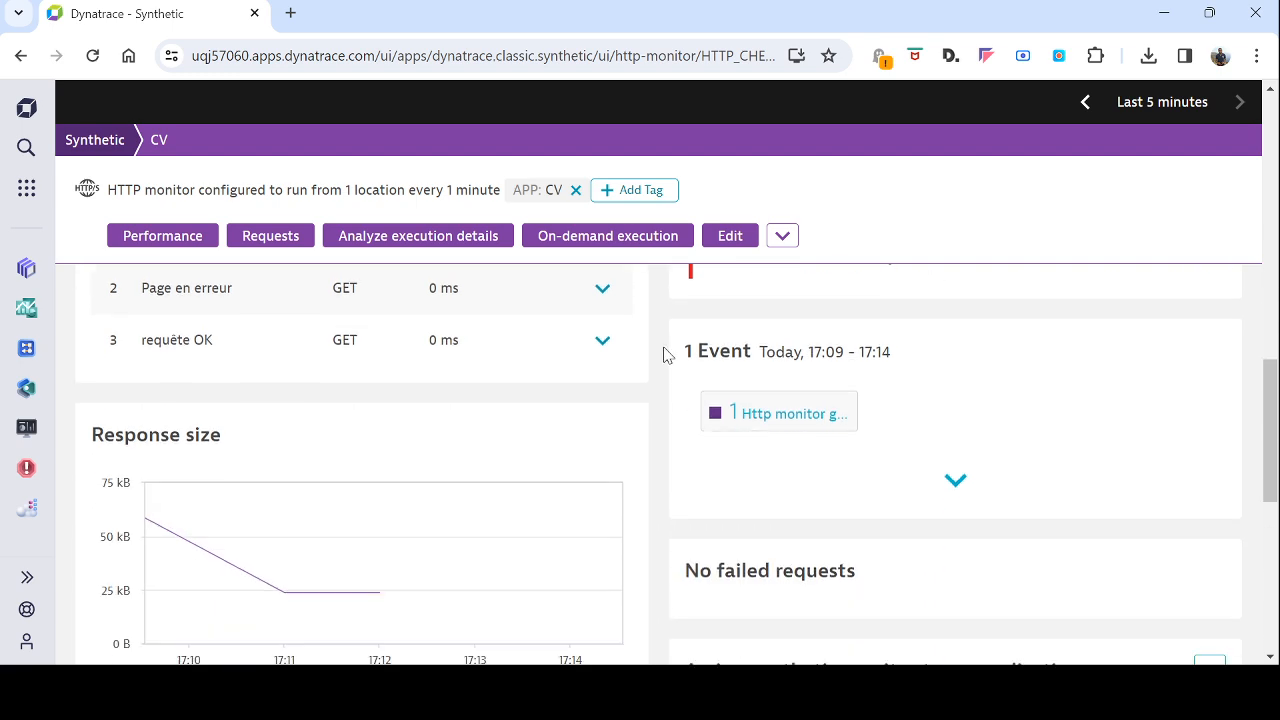
scroll(660, 422, down, 2)
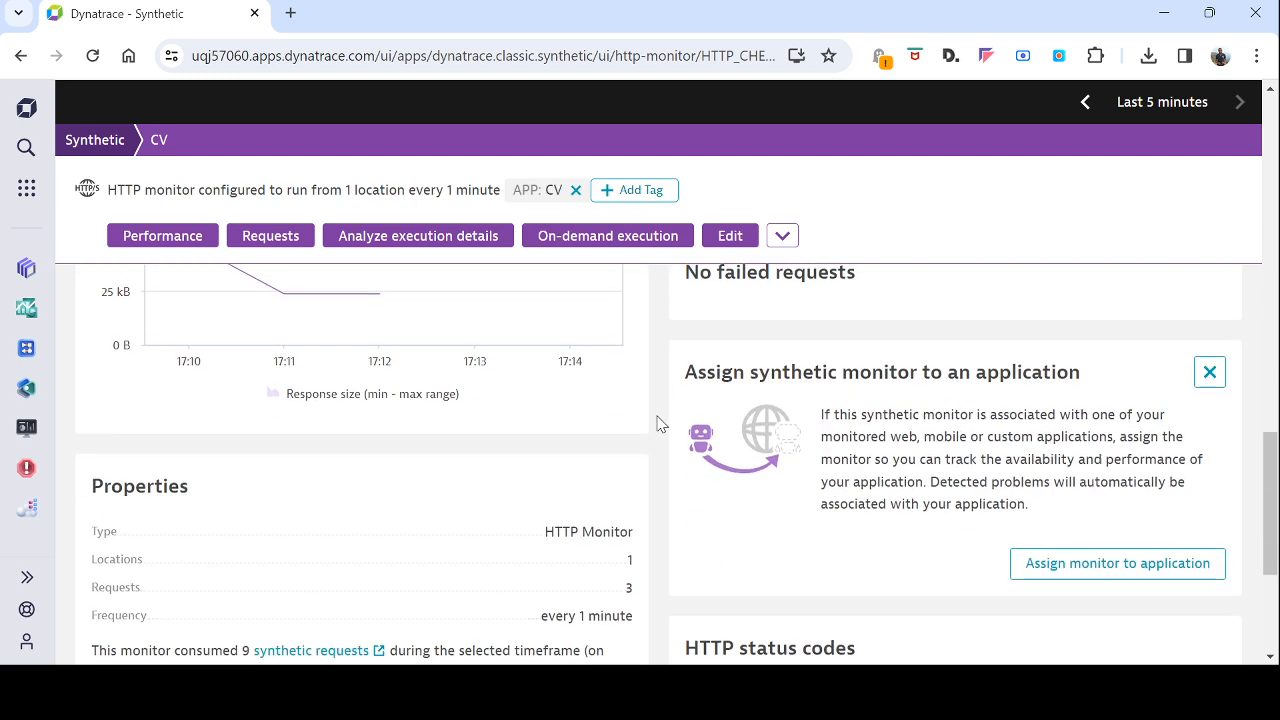
scroll(660, 422, up, 8)
scroll(657, 420, up, 5)
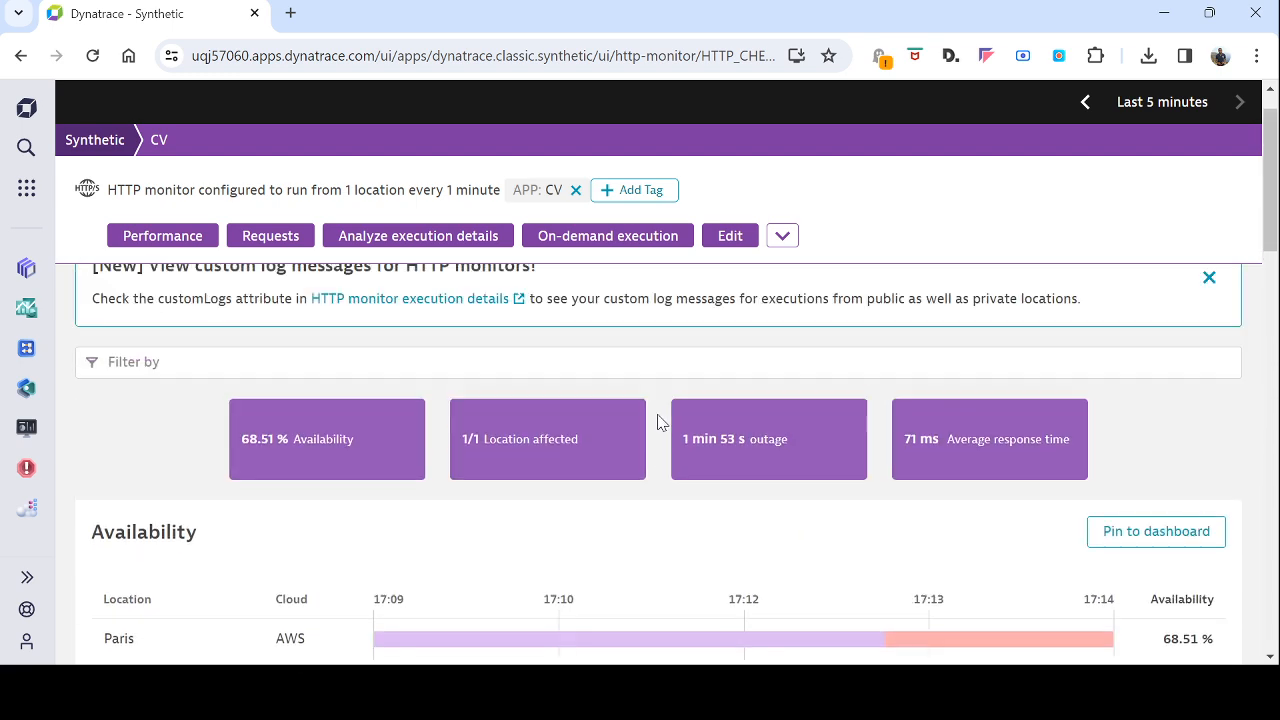
Step: Search the available apps for "probl" and open the Problems app
click(27, 188)
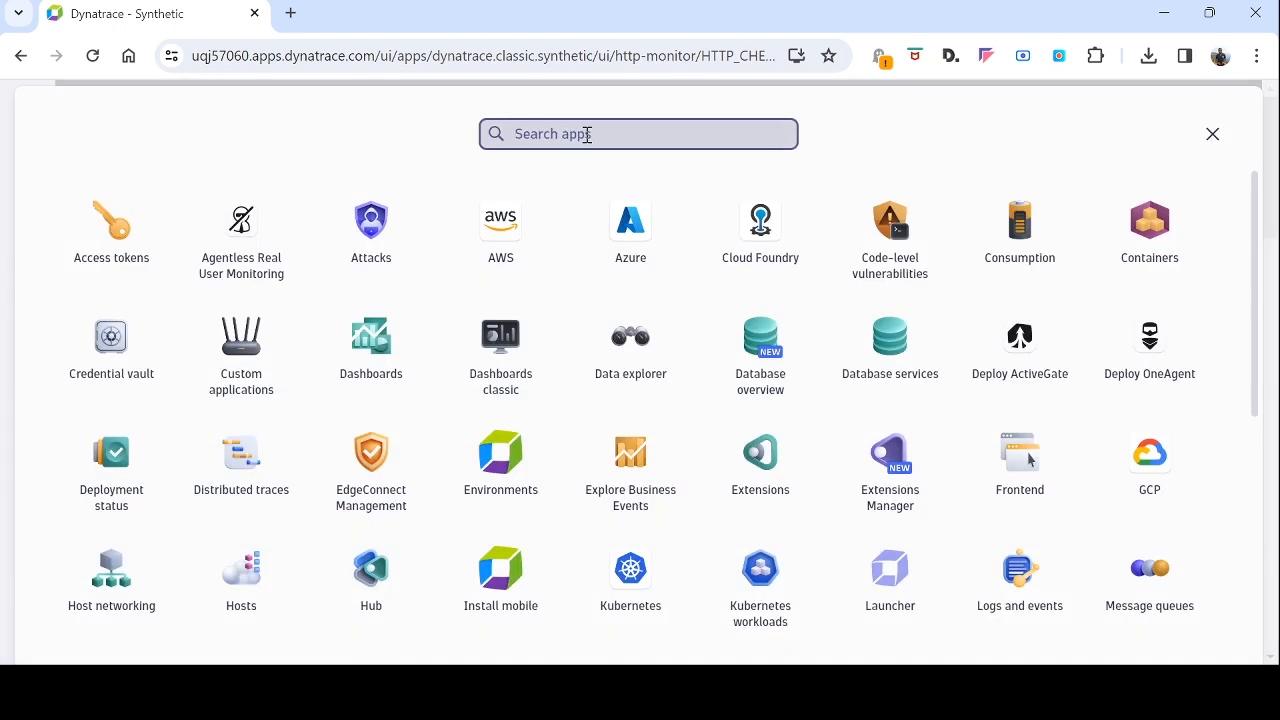
text(prob)
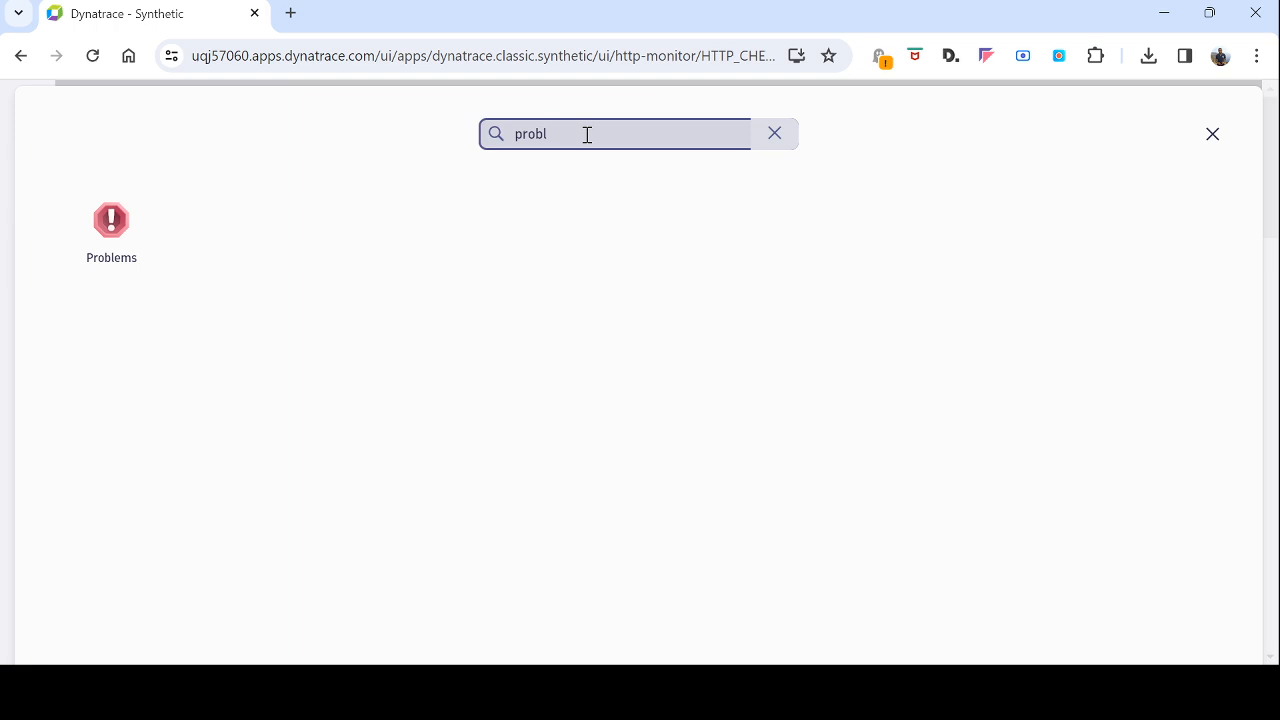
text(l)
click(111, 225)
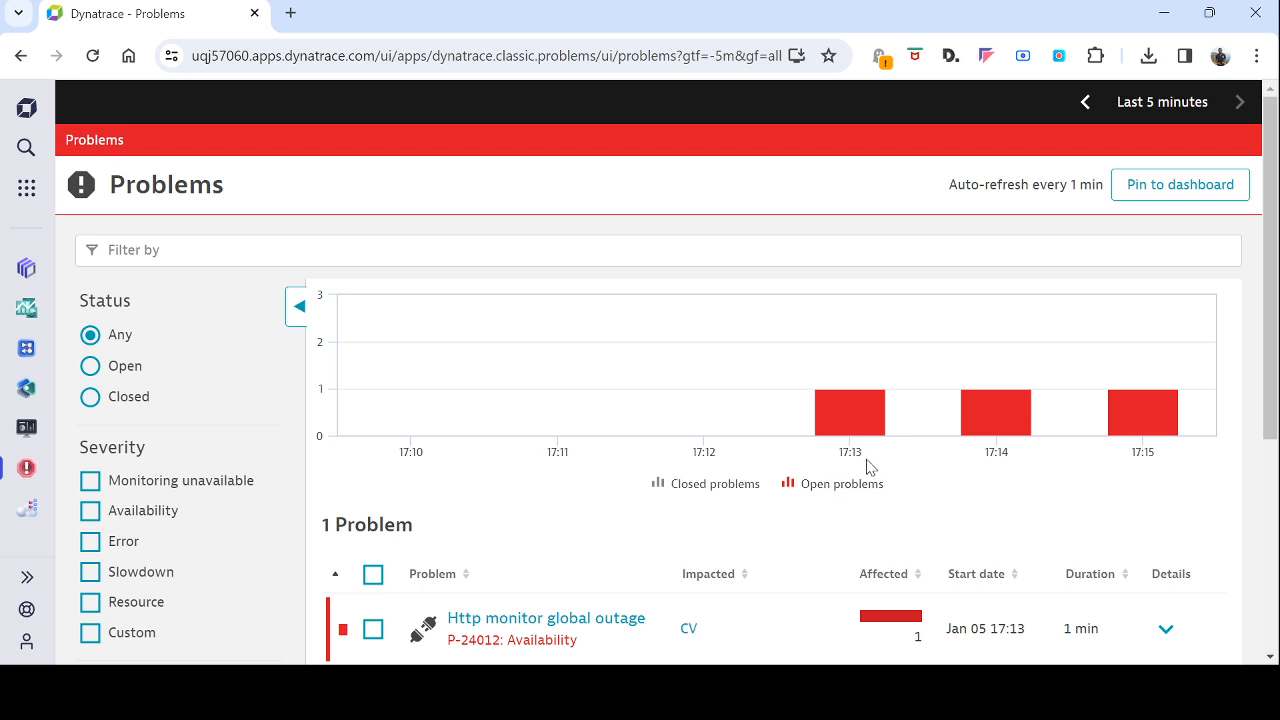
Step: Expand the details of the "Http monitor global outage" problem affecting the CV monitor
scroll(866, 466, down, 2)
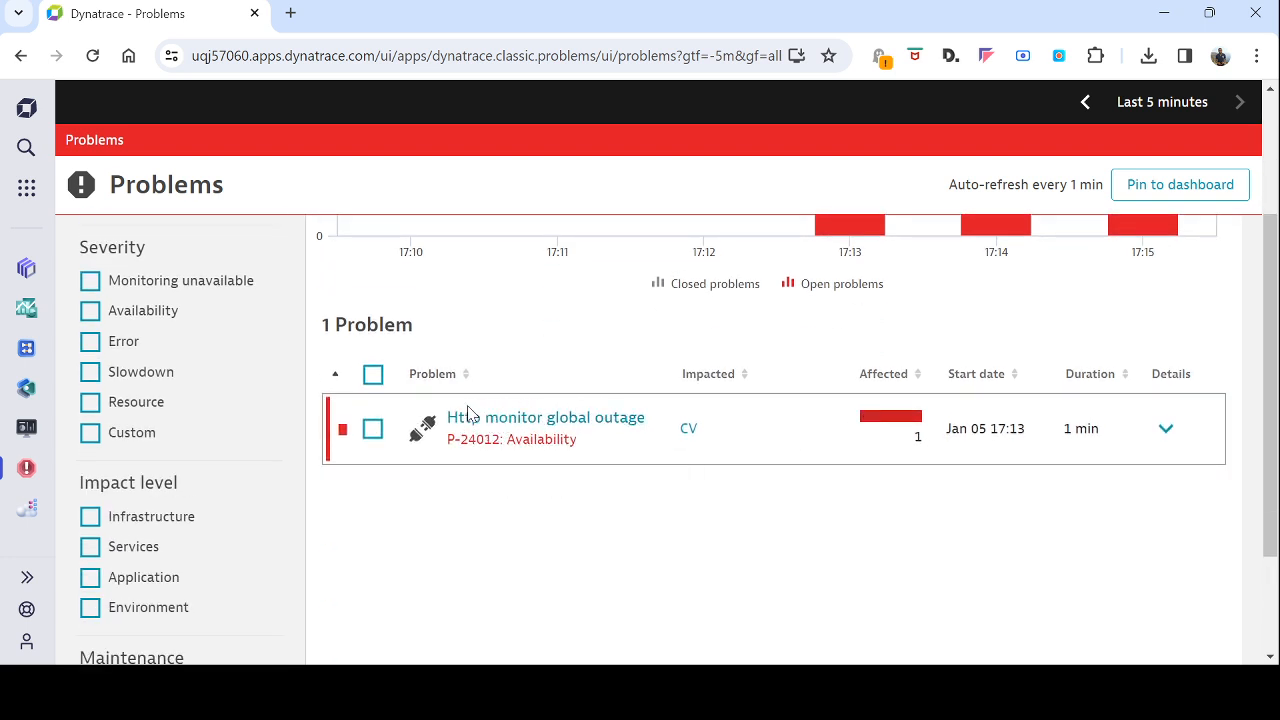
double_click(515, 440)
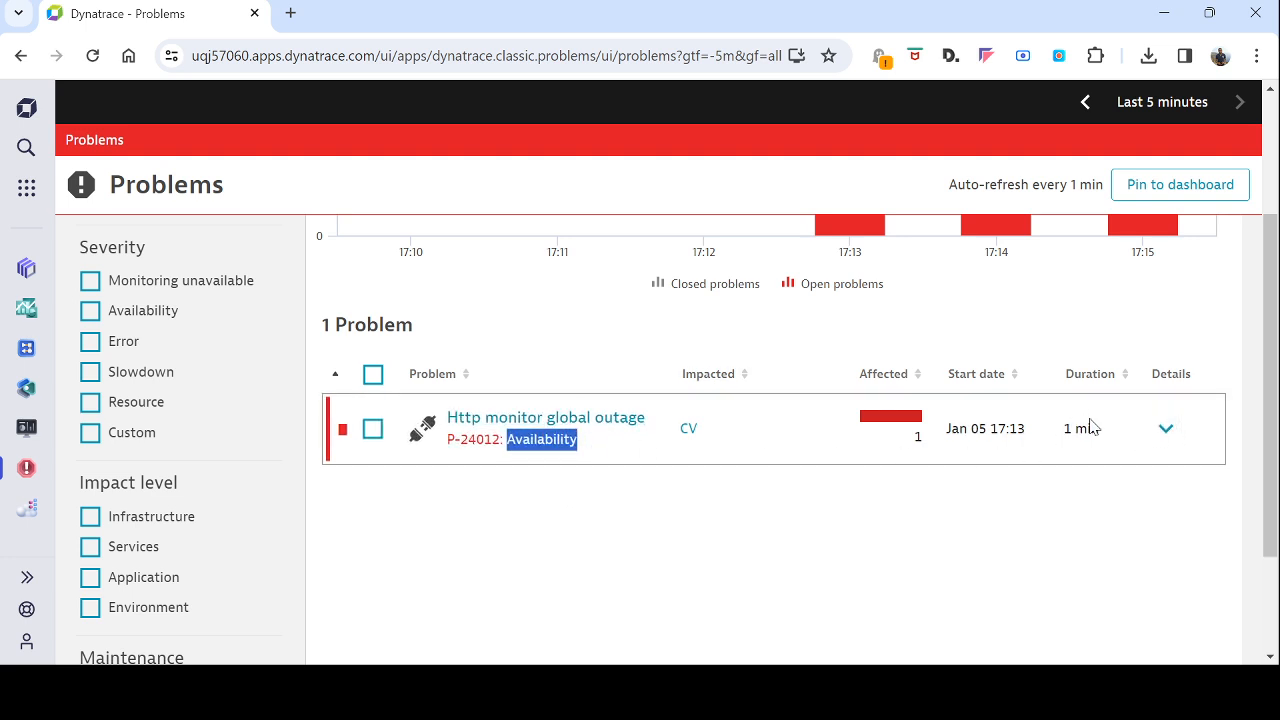
click(1167, 431)
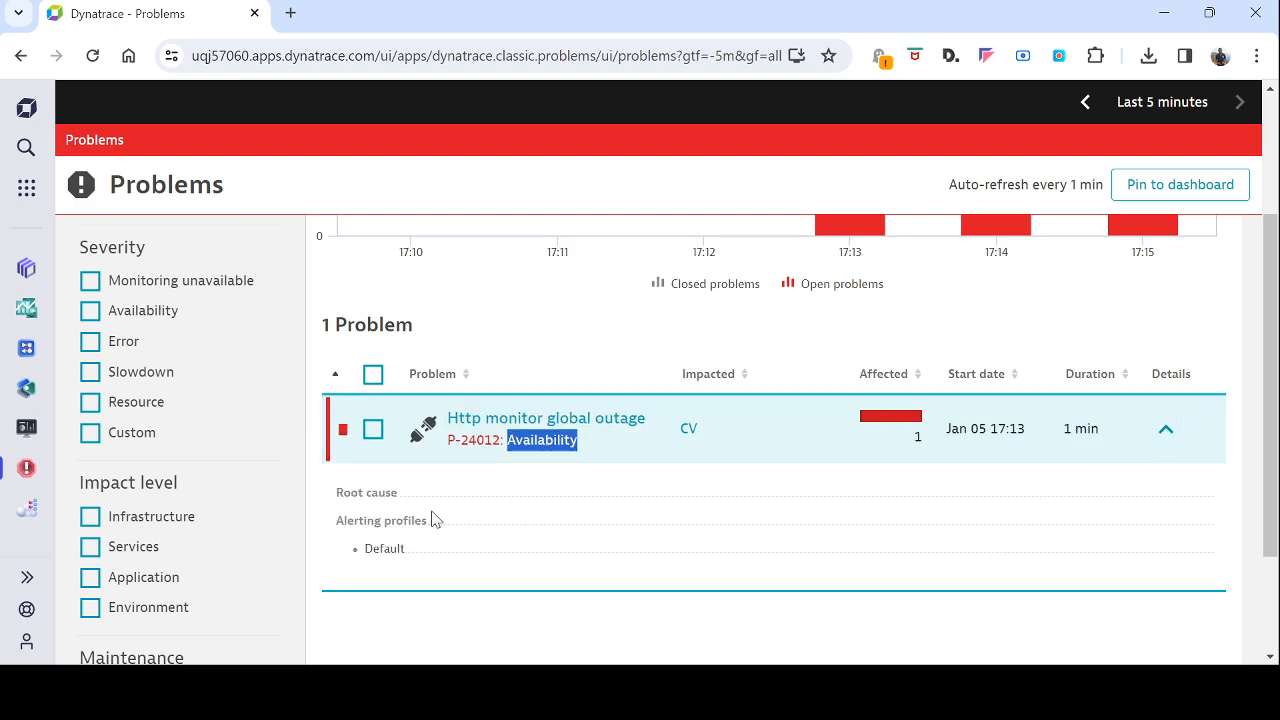
Step: Review the root cause and alerting profiles in the expanded details of the CV monitor's outage problem
click(341, 490)
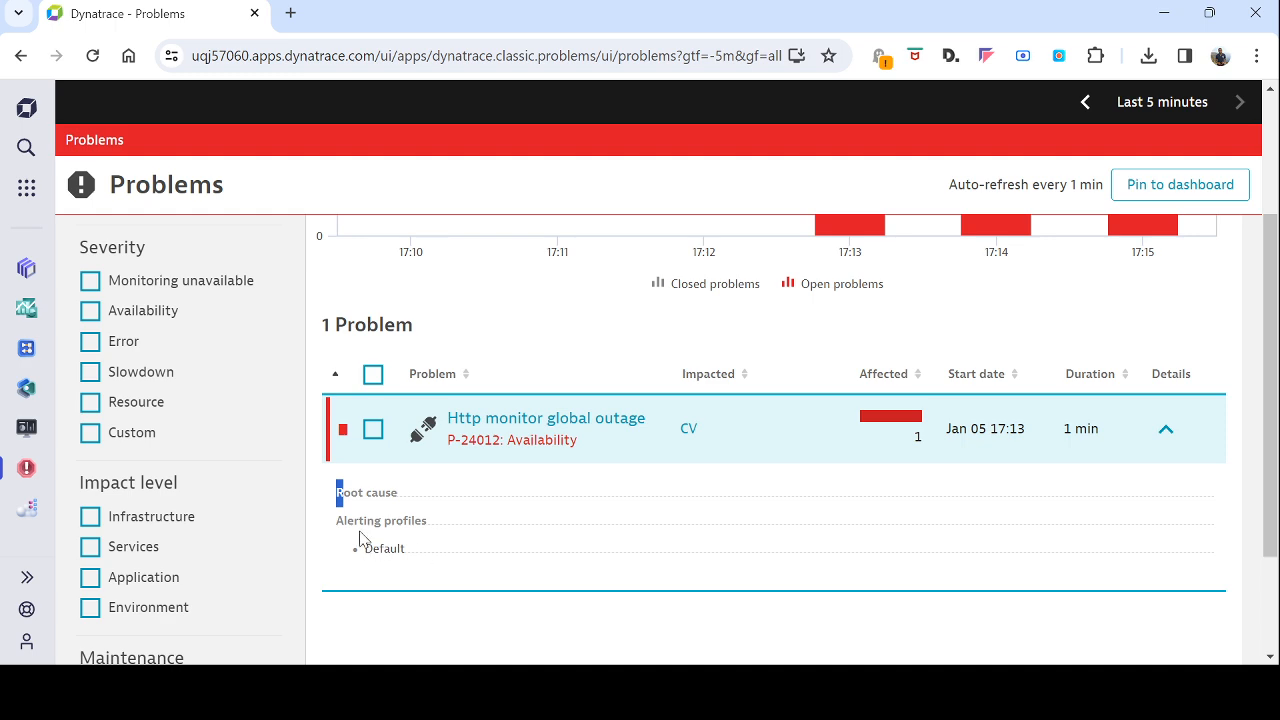
drag(340, 522, 471, 528)
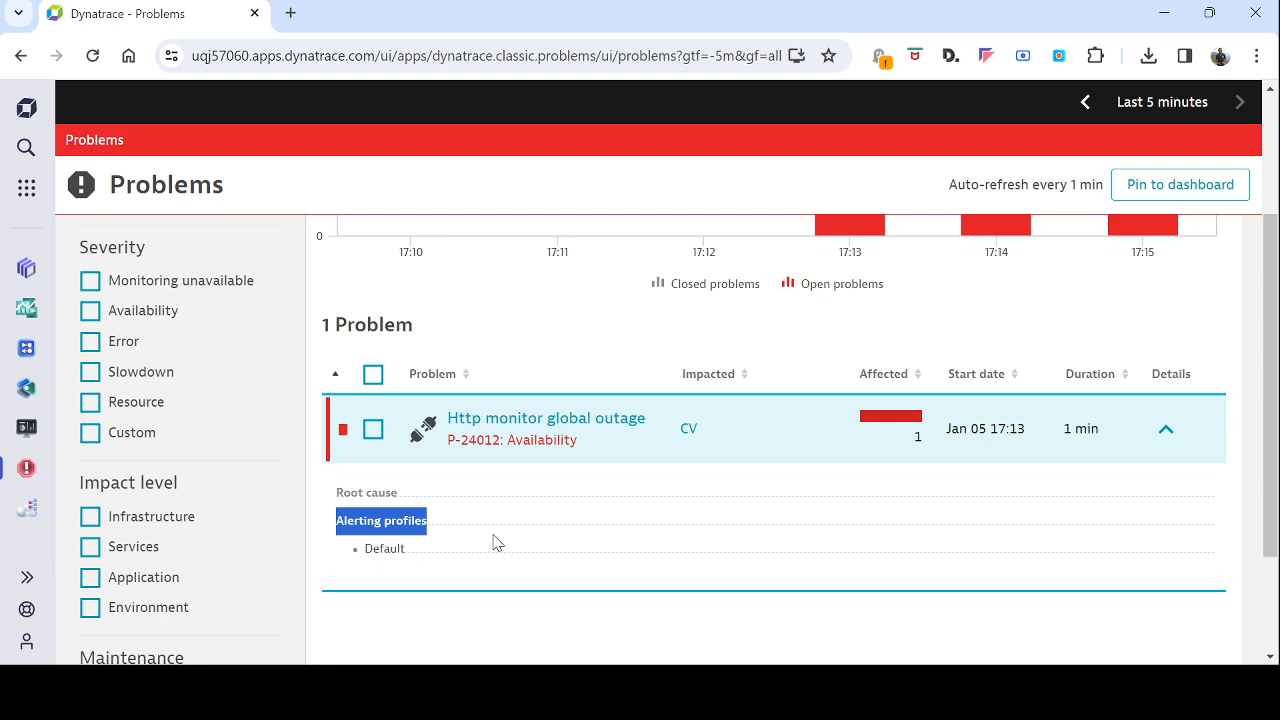
scroll(493, 543, up, 2)
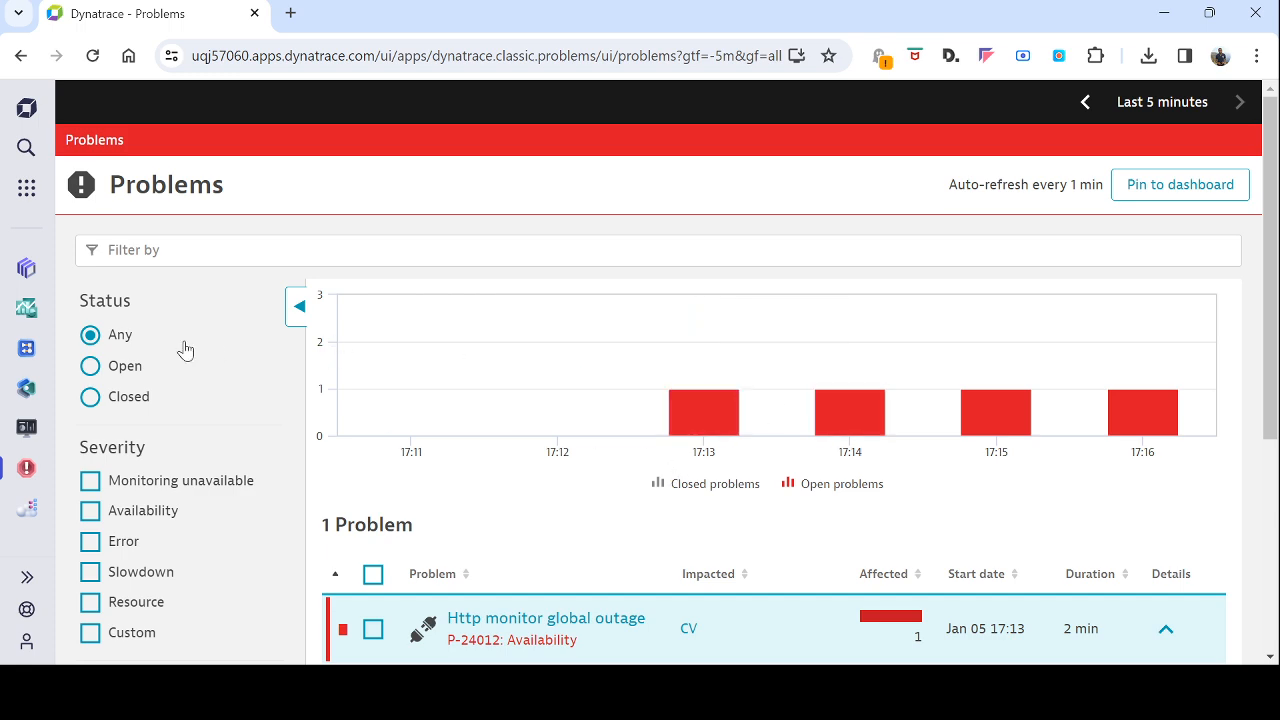
Step: Search the available apps for "synt" and open the Synthetic app
click(18, 200)
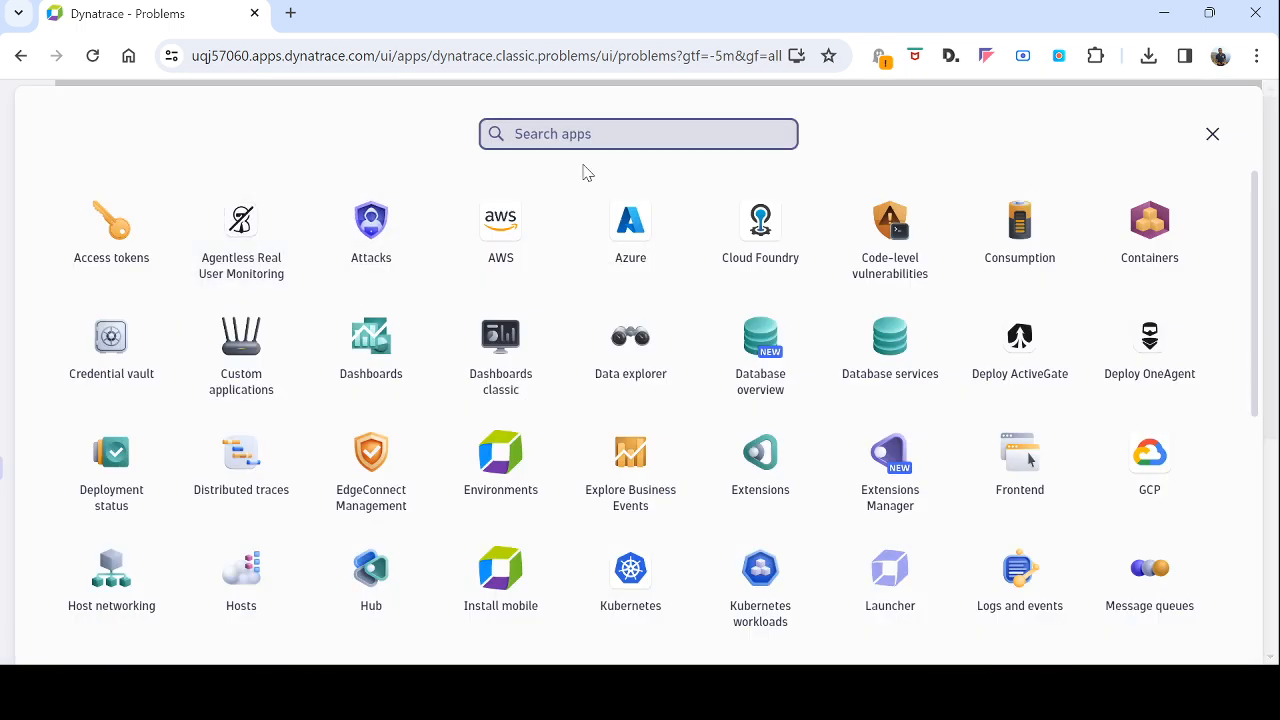
text(synt)
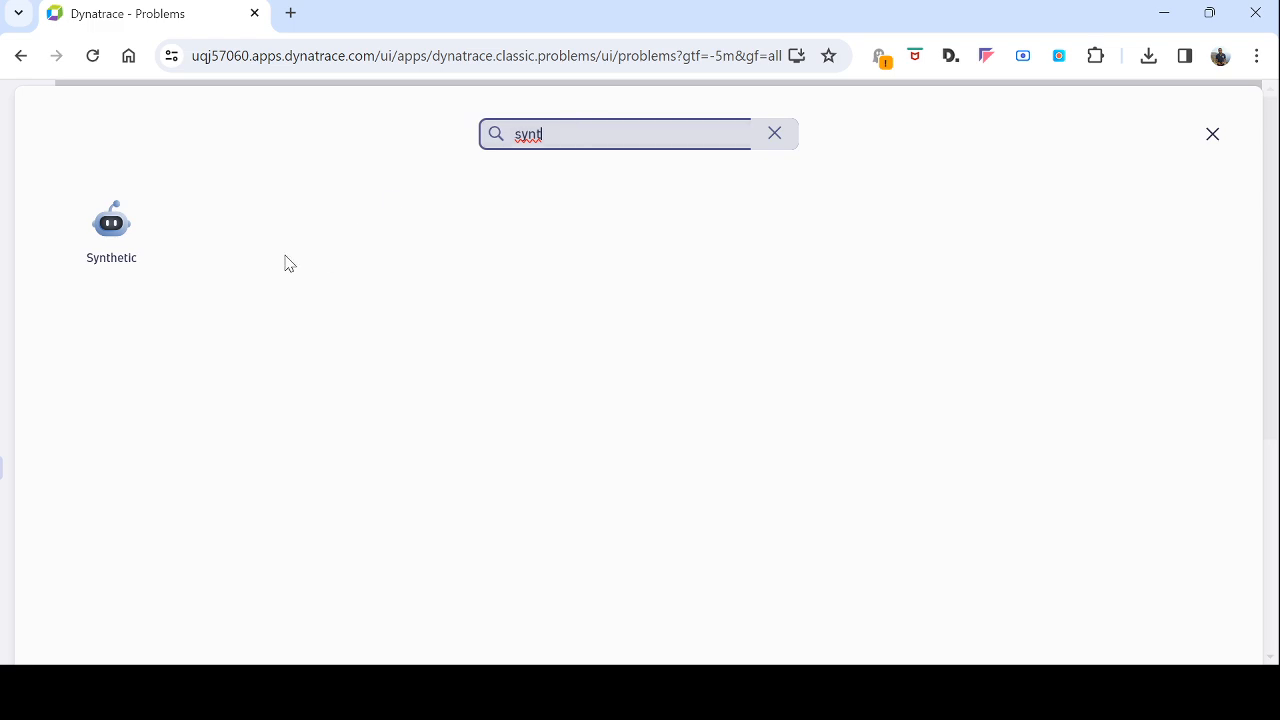
click(130, 250)
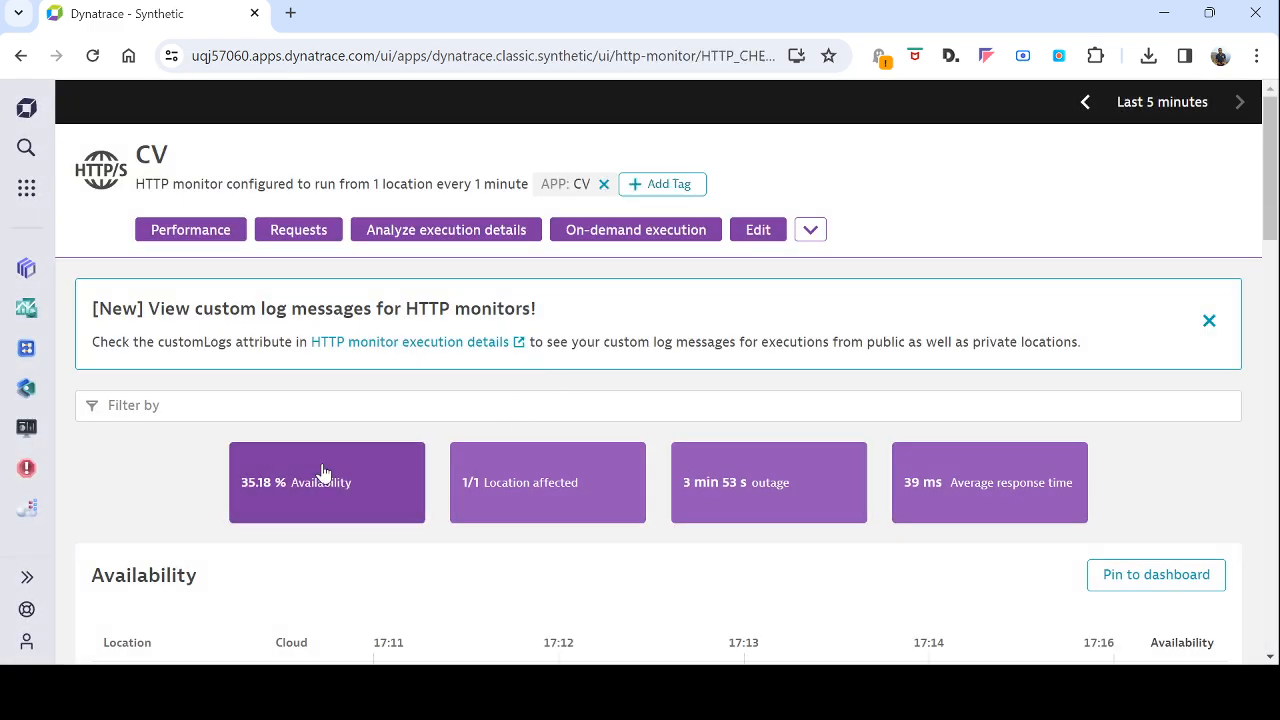
Step: Review the CV monitor's response time chart, HTTP requests and the problem listed for it
scroll(400, 425, down, 5)
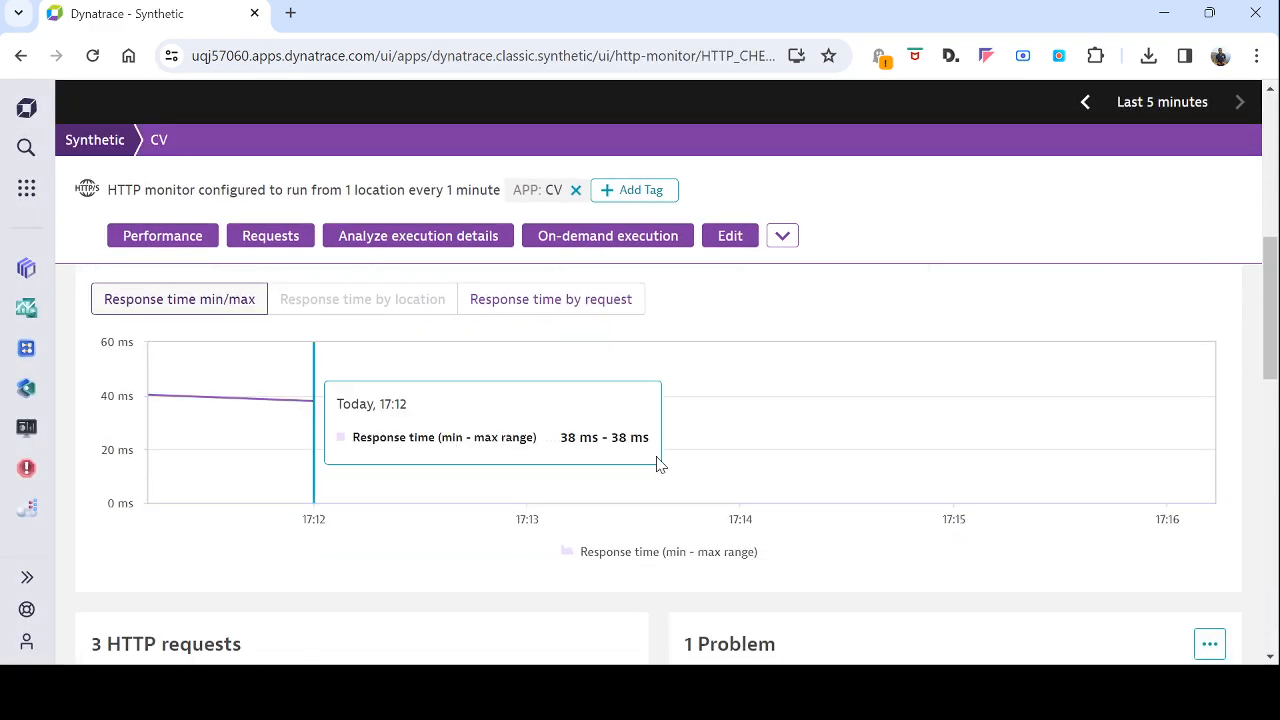
scroll(660, 468, down, 4)
scroll(800, 440, up, 2)
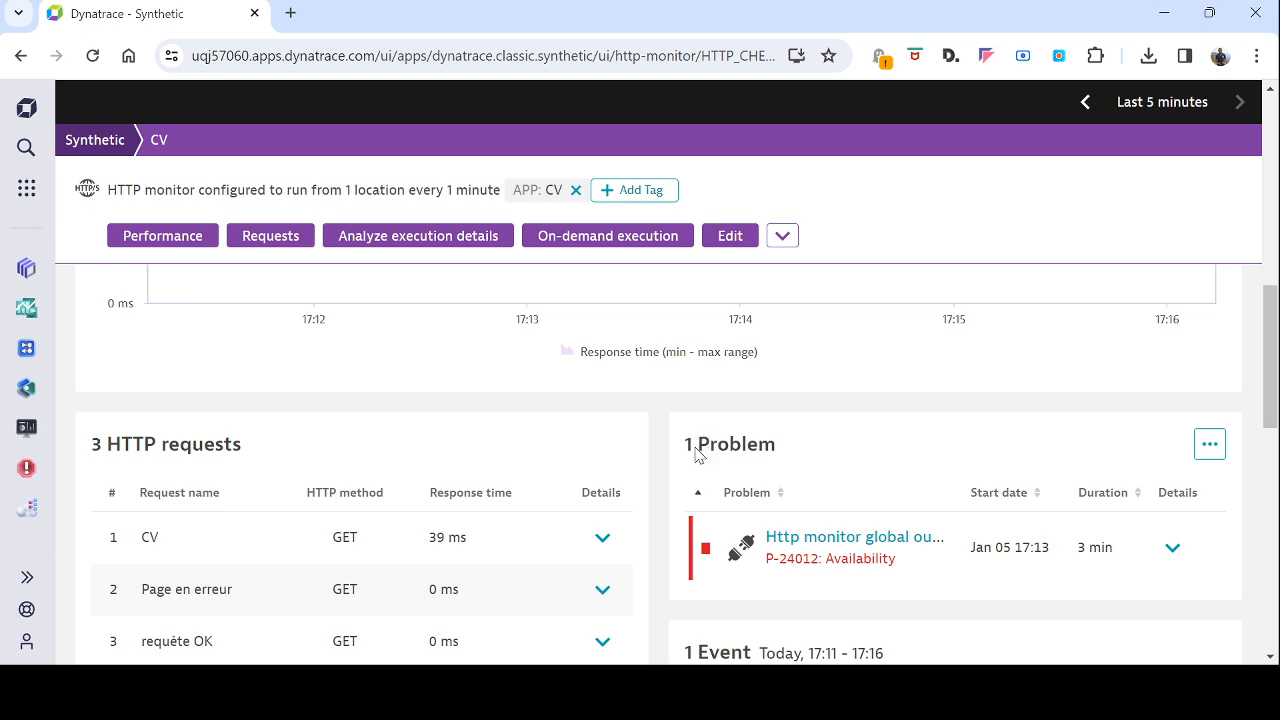
drag(689, 446, 795, 449)
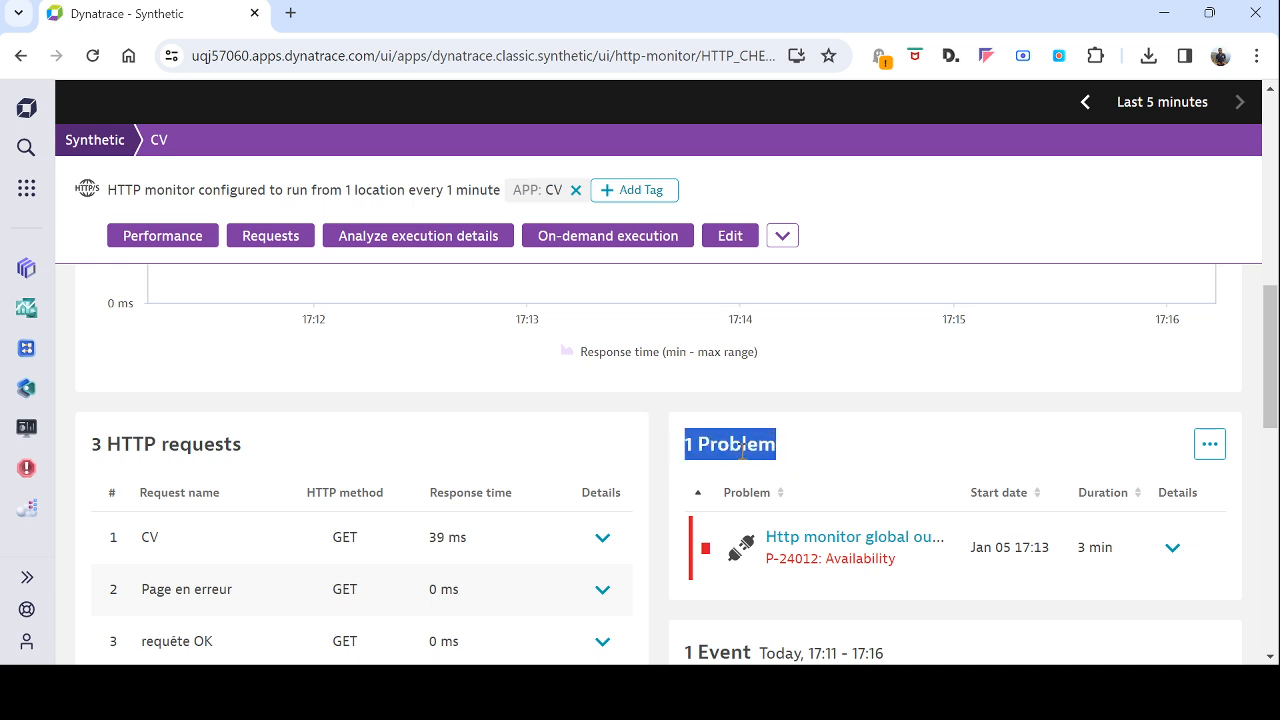
Step: Expand the CV monitor's event list and examine the description of the outage event
scroll(742, 450, down, 2)
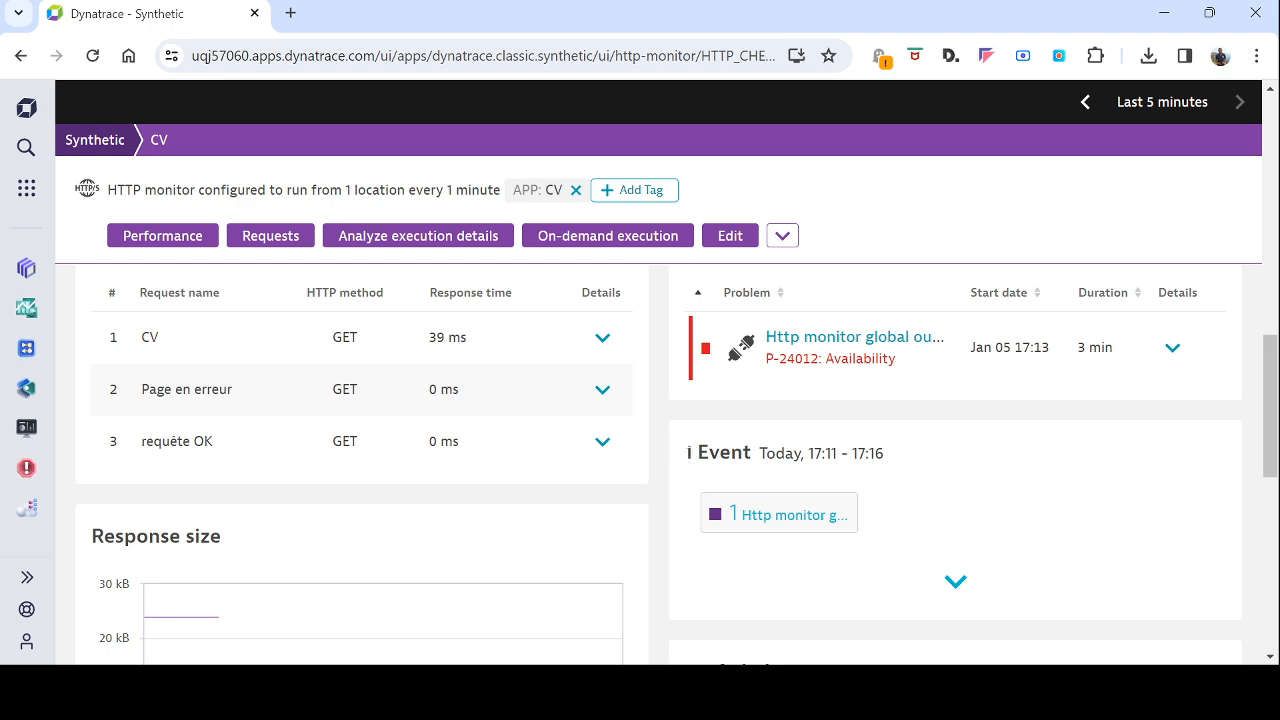
drag(684, 460, 898, 468)
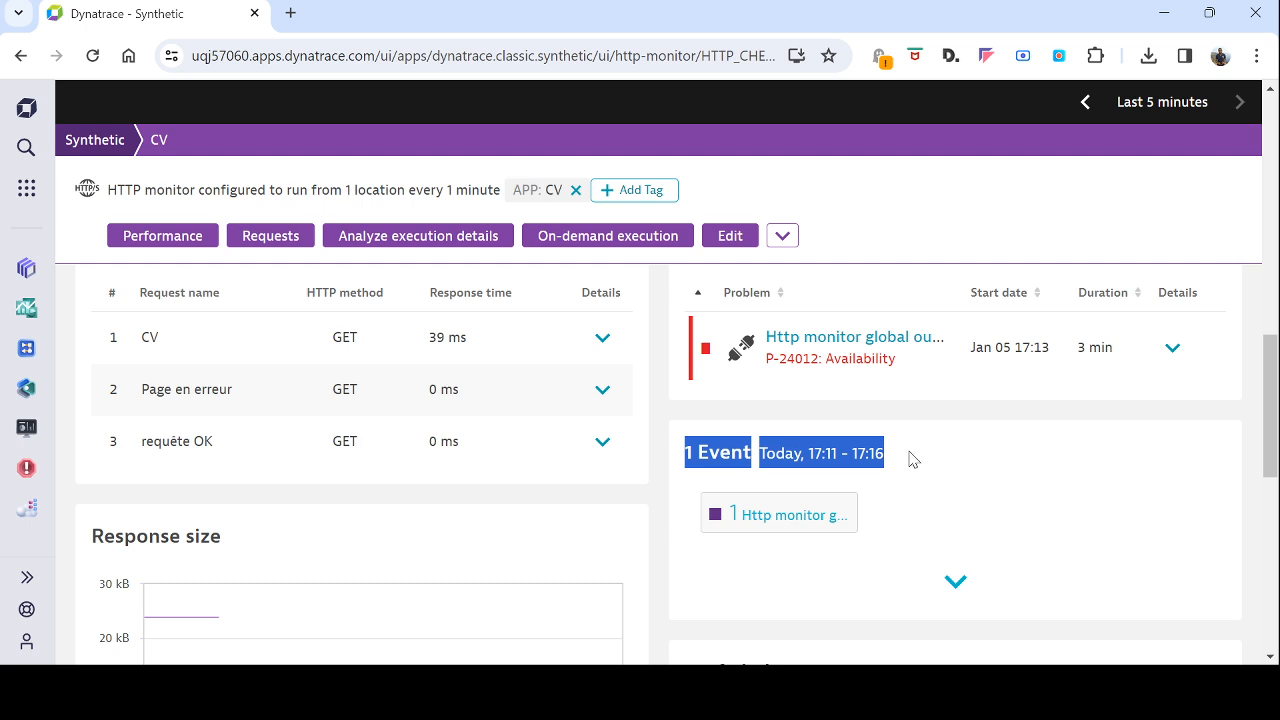
scroll(920, 475, down, 1)
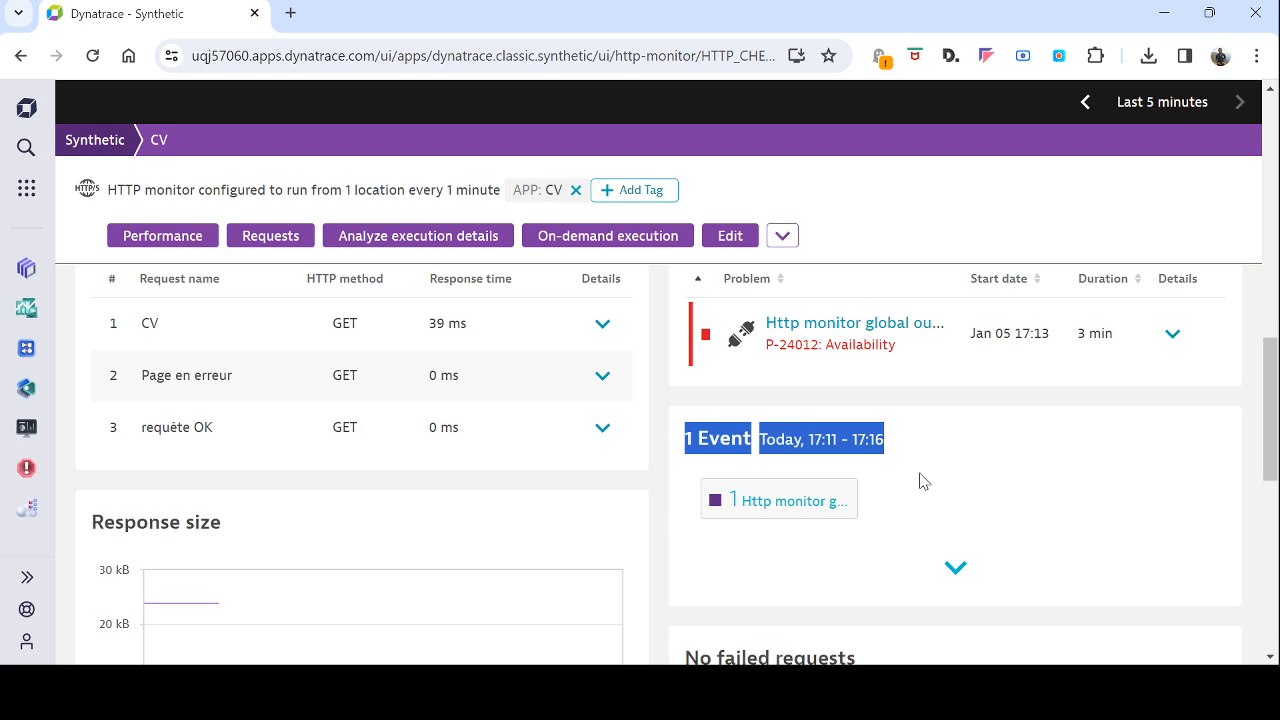
scroll(922, 481, down, 2)
click(950, 382)
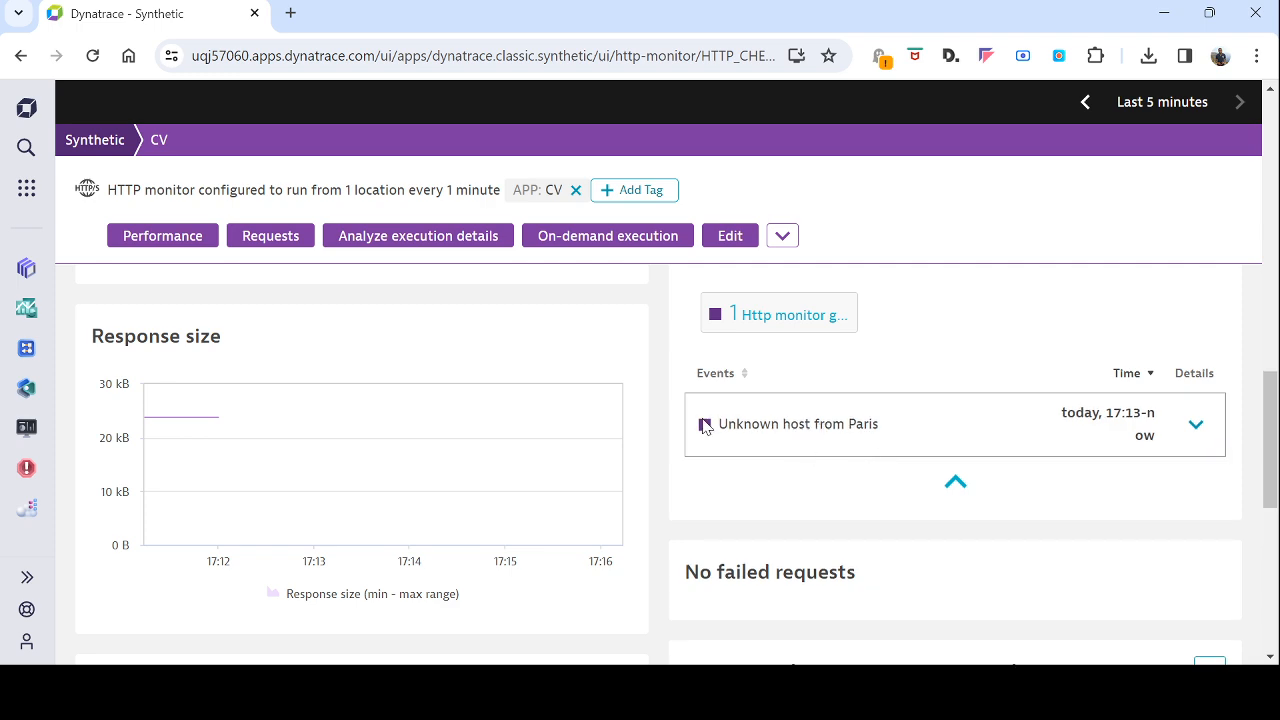
drag(721, 424, 881, 424)
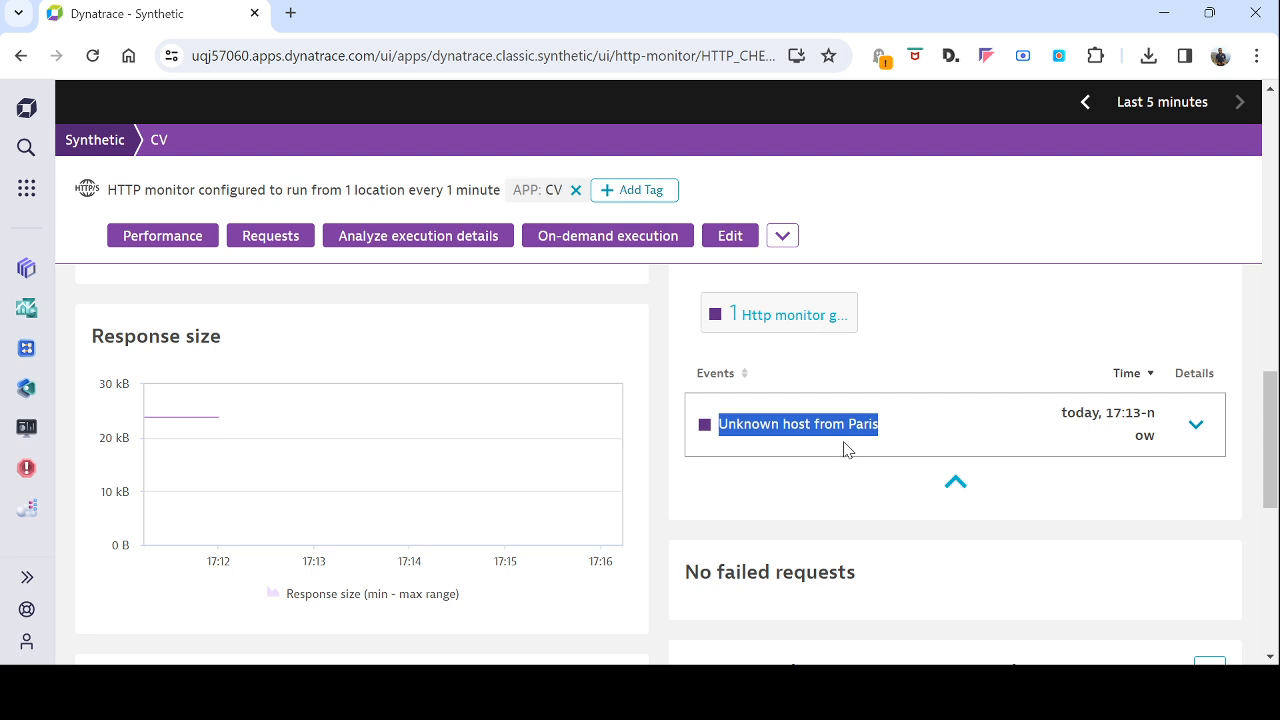
scroll(768, 503, up, 3)
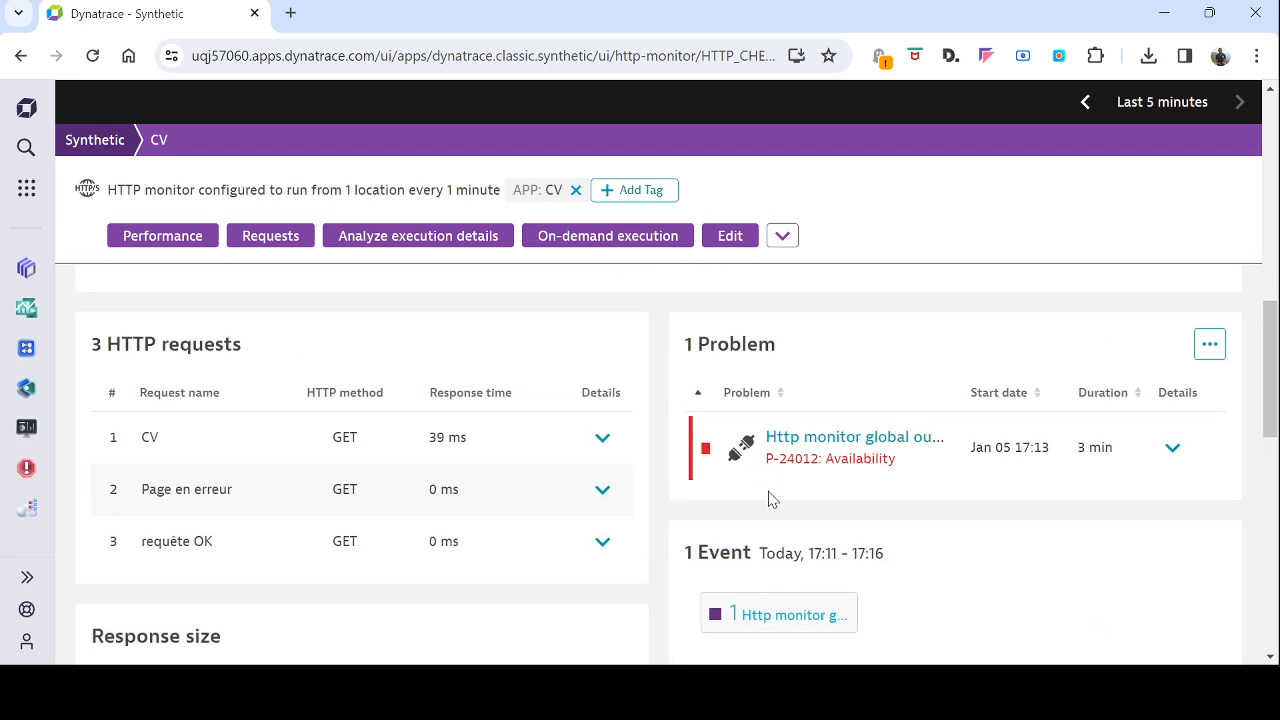